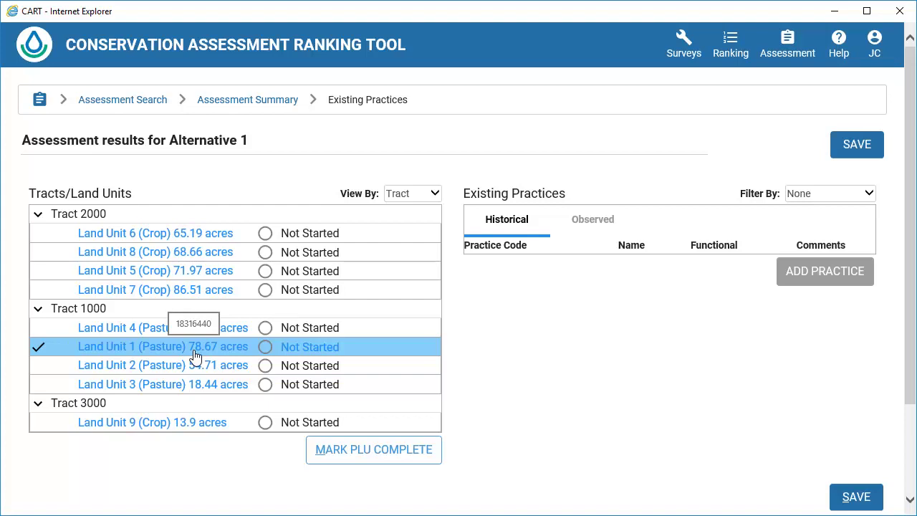
- Start adding an observed practice to Land Unit 1, with the practice list sorted by Code and filtered to Conservation Practices
left_click(517, 224)
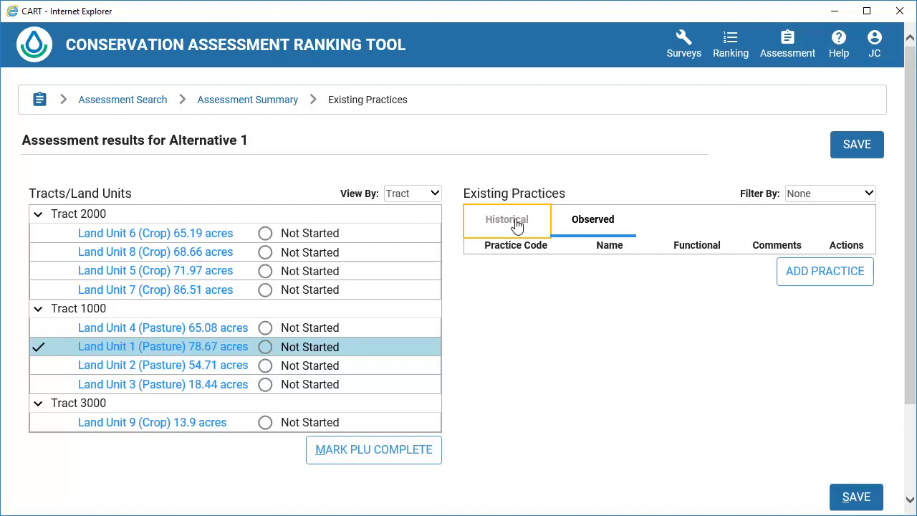
left_click(515, 224)
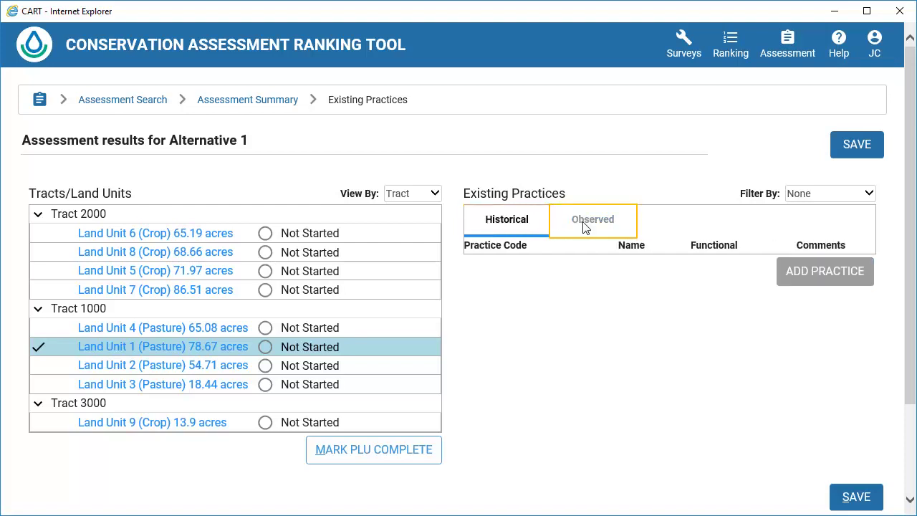
left_click(826, 275)
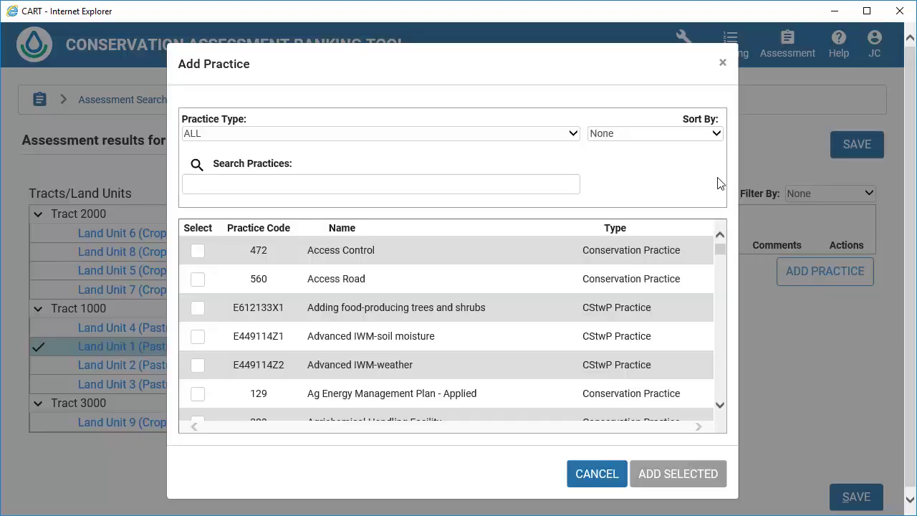
left_click(717, 133)
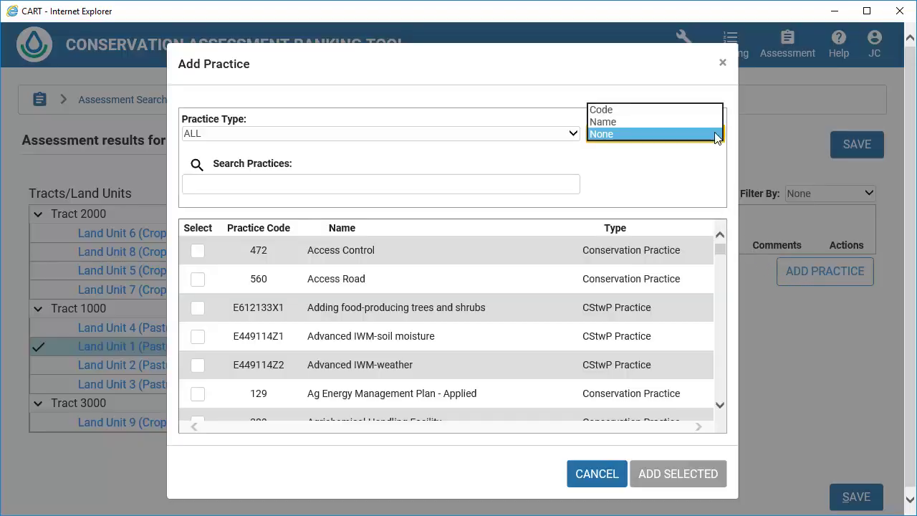
left_click(638, 113)
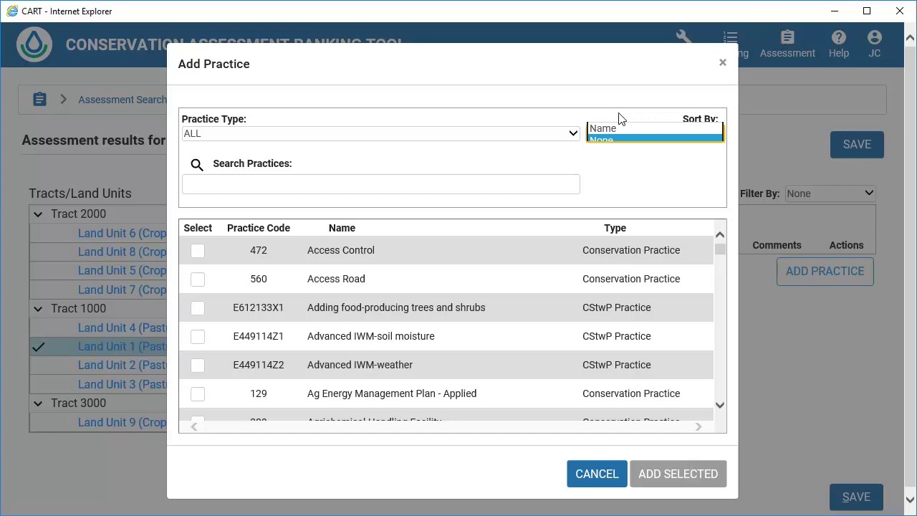
left_click(572, 138)
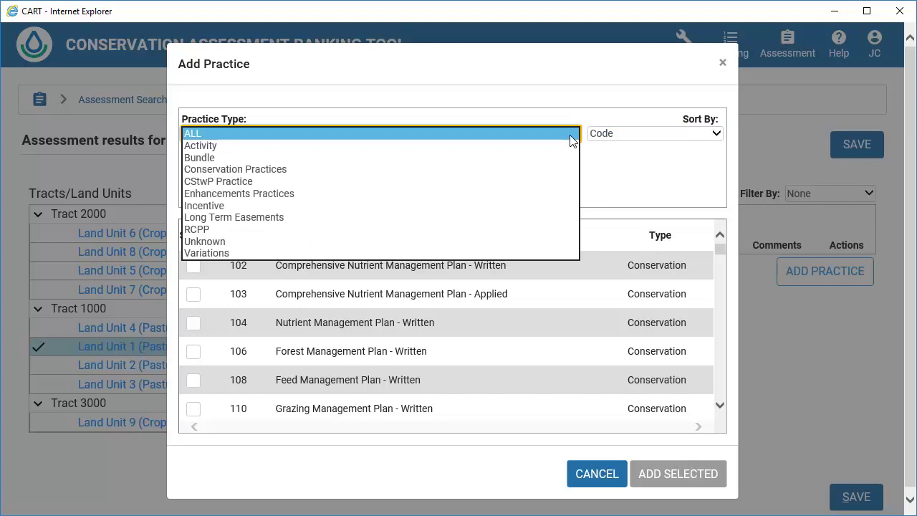
left_click(336, 171)
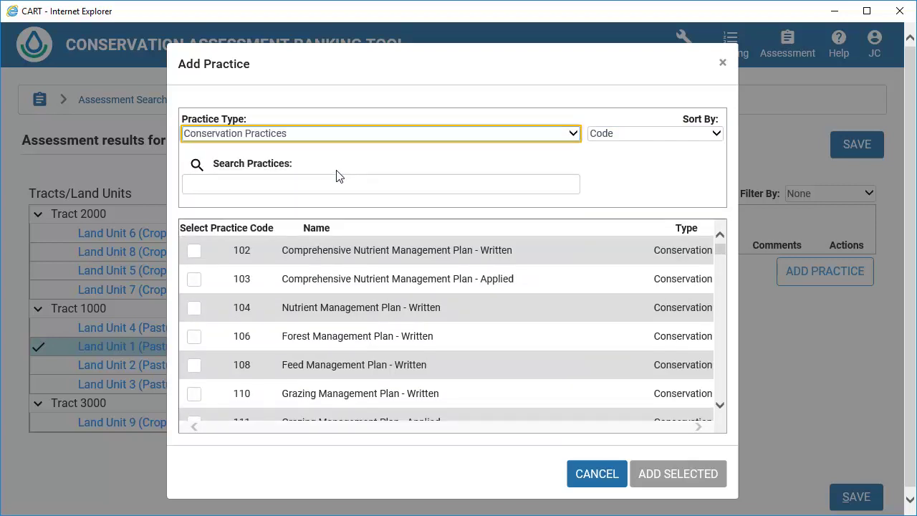
- Add practice 382 Fence to Land Unit 1 and mark that land unit complete
left_click_drag(722, 246, 730, 301)
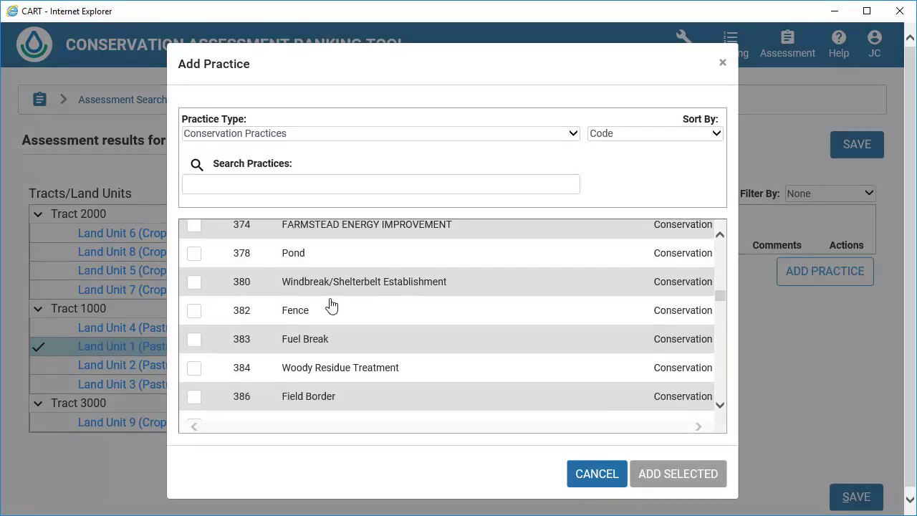
left_click(197, 315)
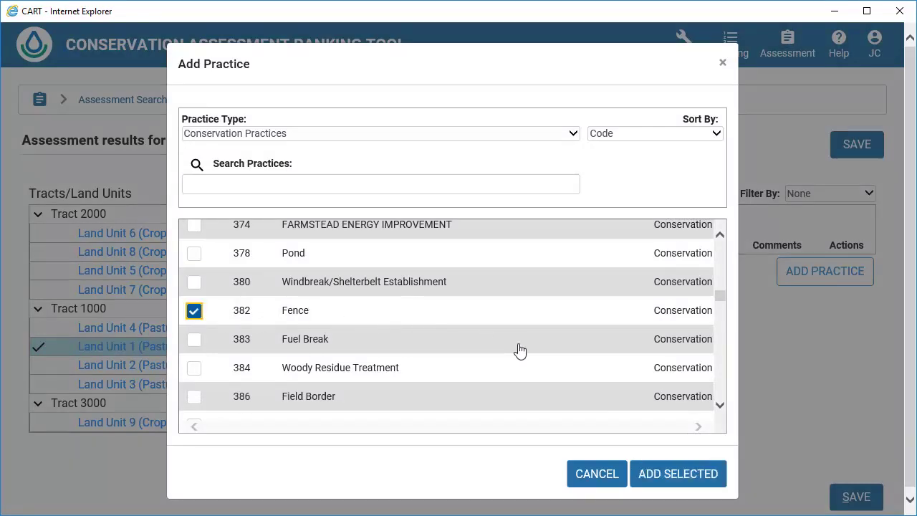
left_click(671, 483)
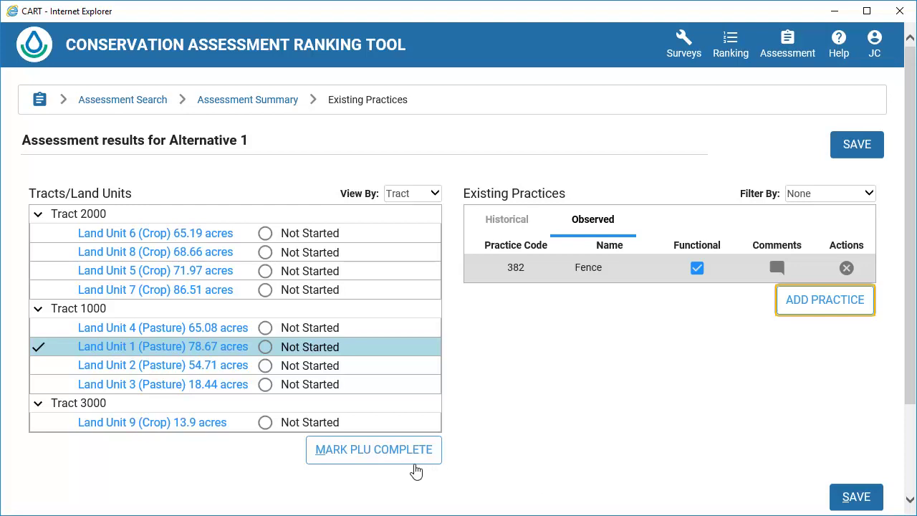
left_click(374, 451)
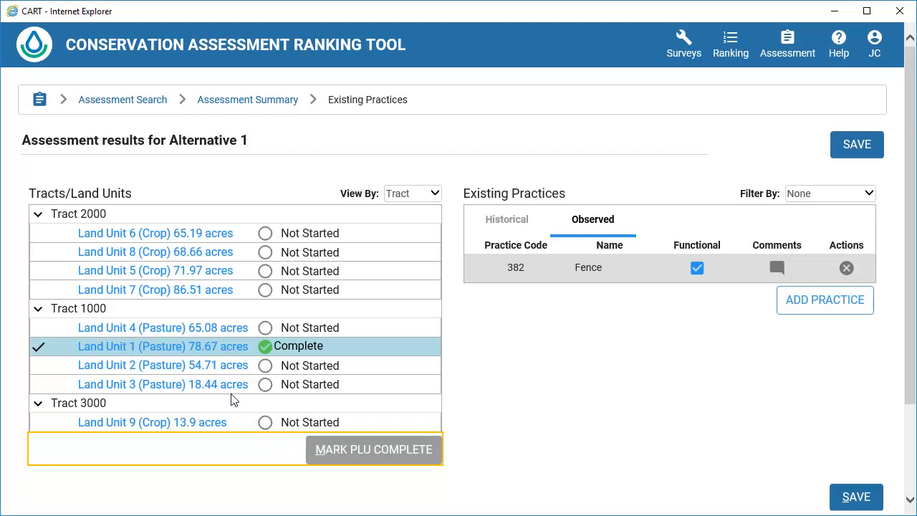
- Search for "fence" to add observed practice 382 Fence to Land Unit 2, and mark the unit complete
left_click(226, 367)
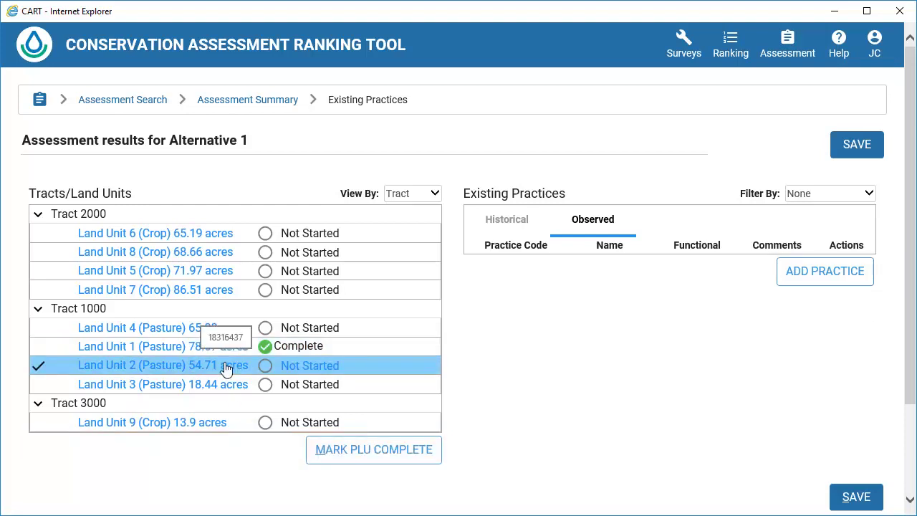
left_click(835, 272)
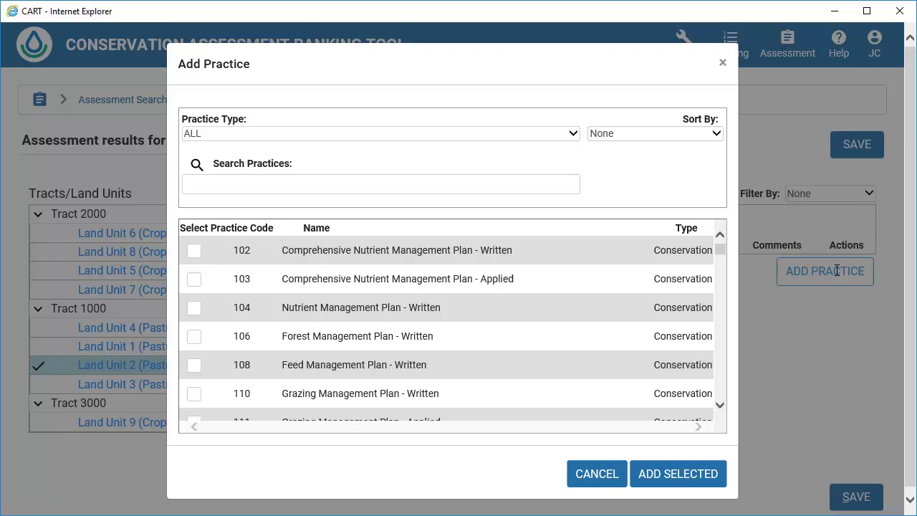
left_click(203, 184)
type("fence")
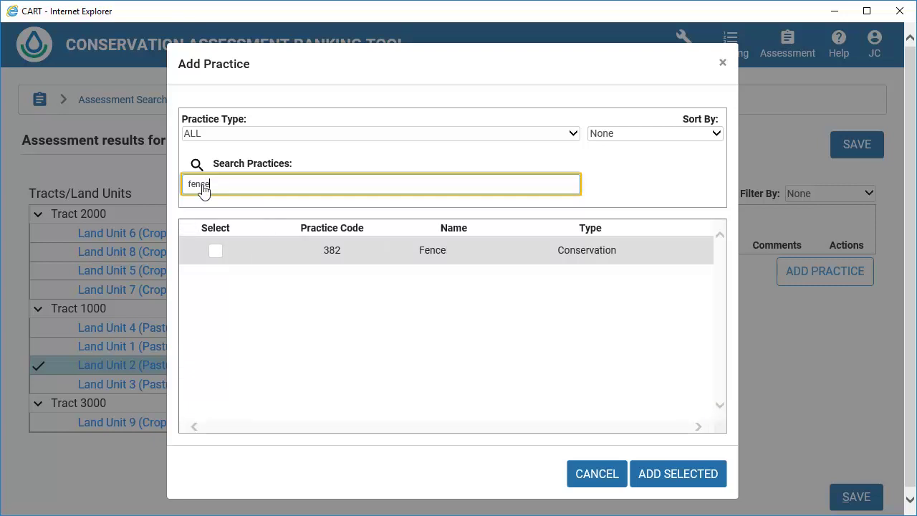
left_click(217, 253)
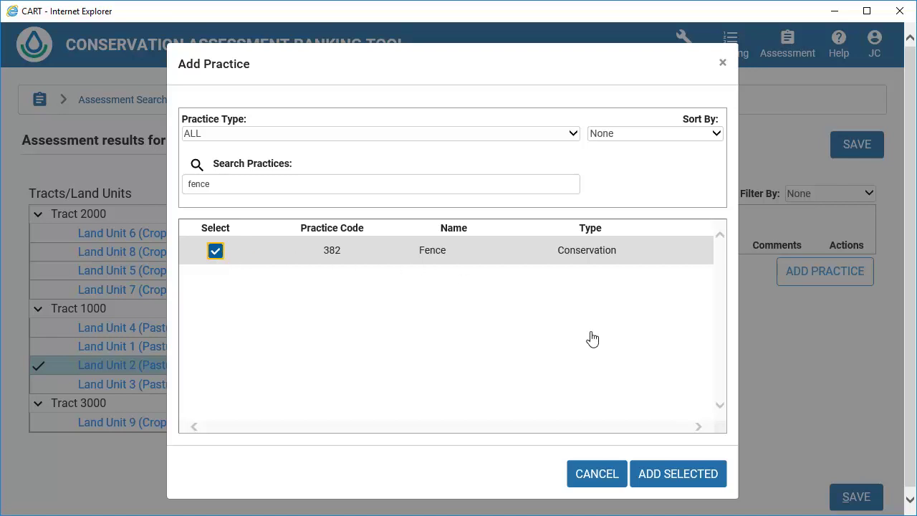
left_click(659, 477)
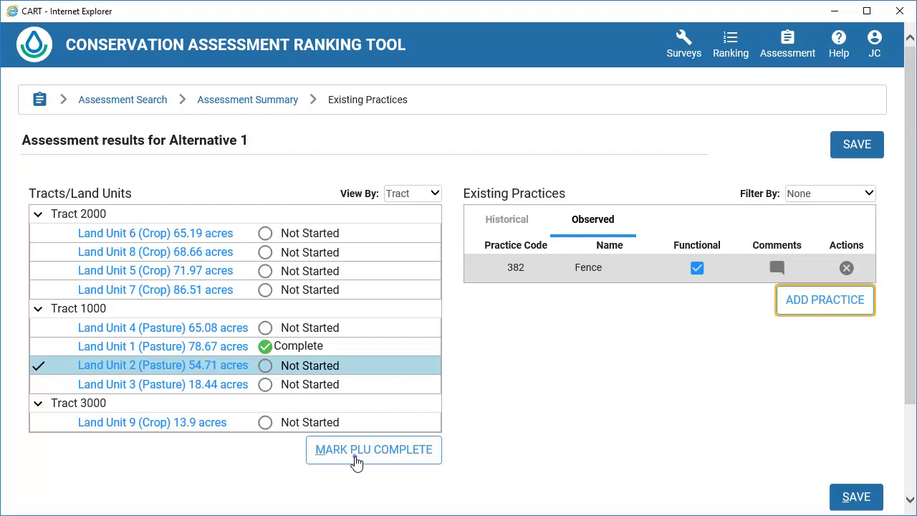
left_click(356, 461)
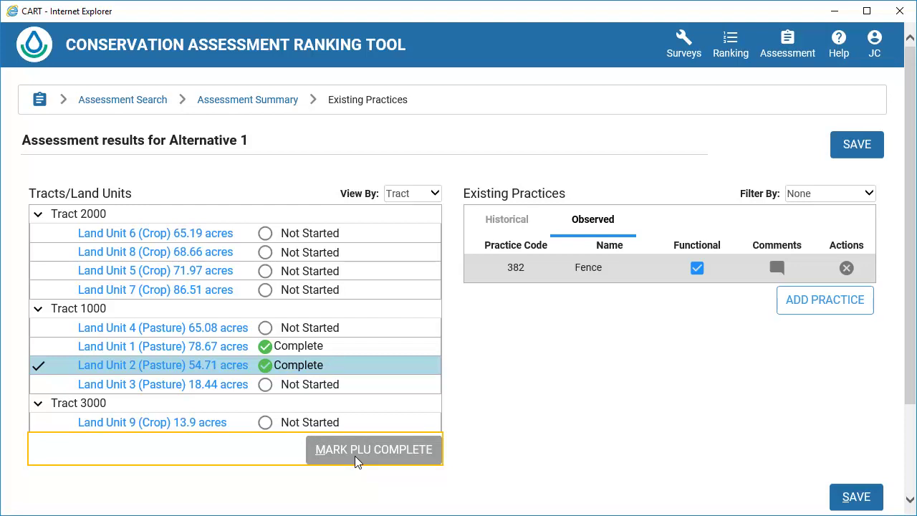
- Add observed practice 382 Fence to Land Unit 3 and mark the unit complete
left_click(213, 391)
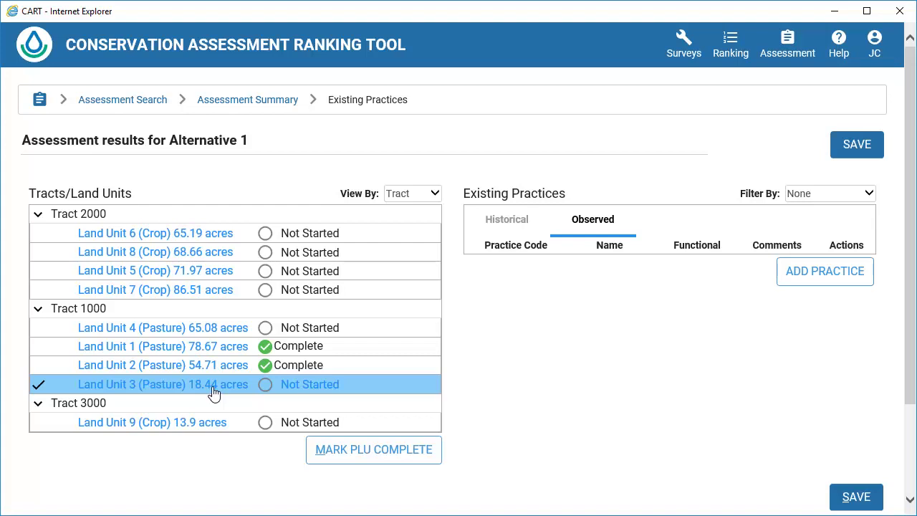
left_click(810, 279)
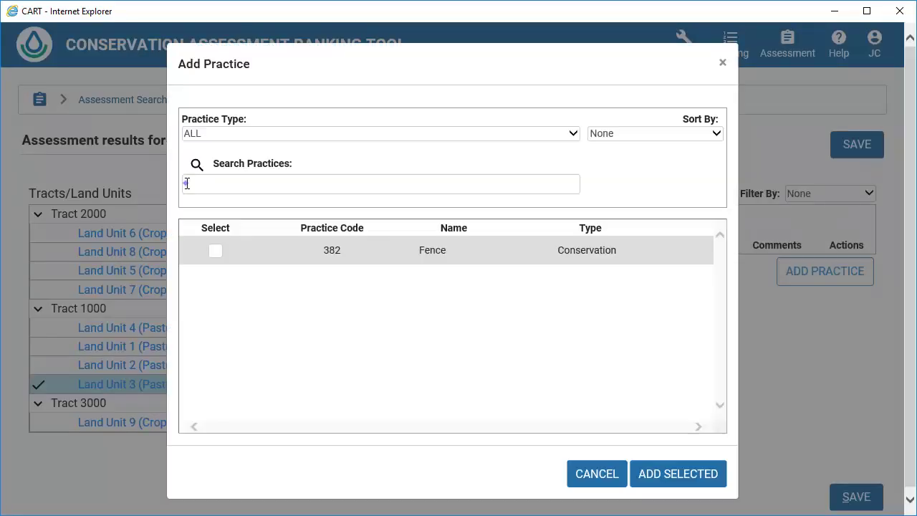
left_click(215, 250)
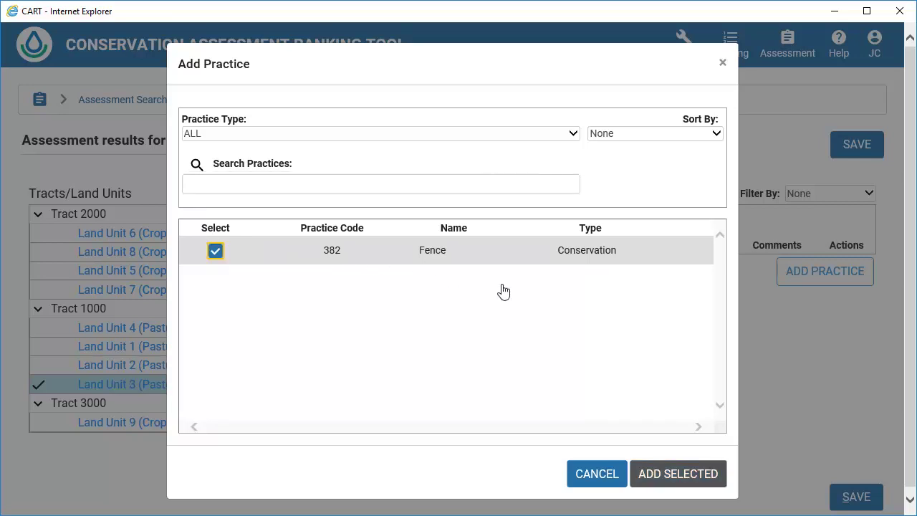
left_click(370, 457)
- Add observed practice 382 Fence to Land Unit 4 and mark the unit complete
left_click(208, 326)
left_click(817, 276)
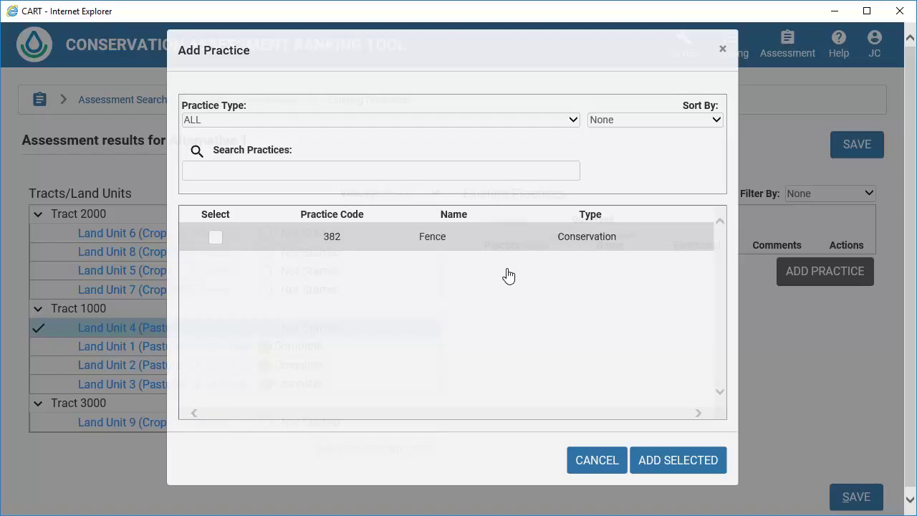
left_click(215, 250)
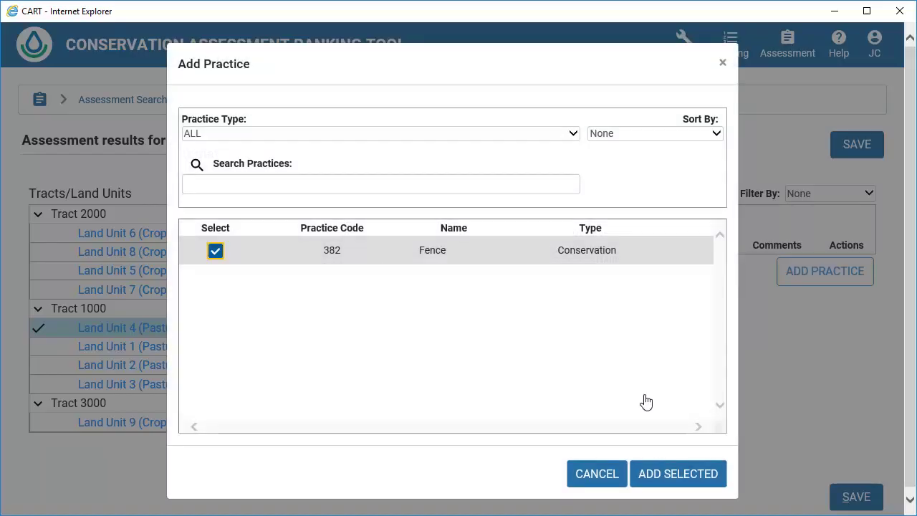
left_click(652, 474)
left_click(377, 462)
- For Land Unit 5, search the practices for "contour" and "field", selecting 330 Contour Farming and 386 Field Border
left_click(225, 275)
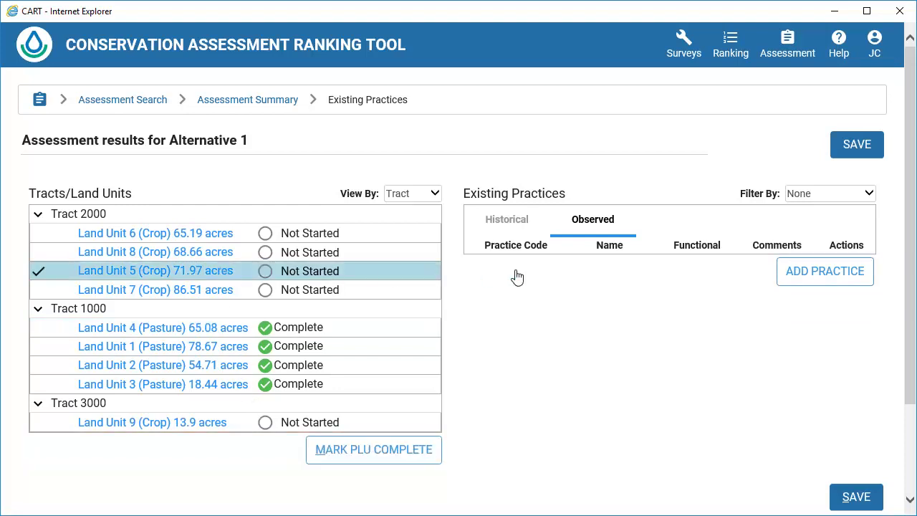
left_click(795, 274)
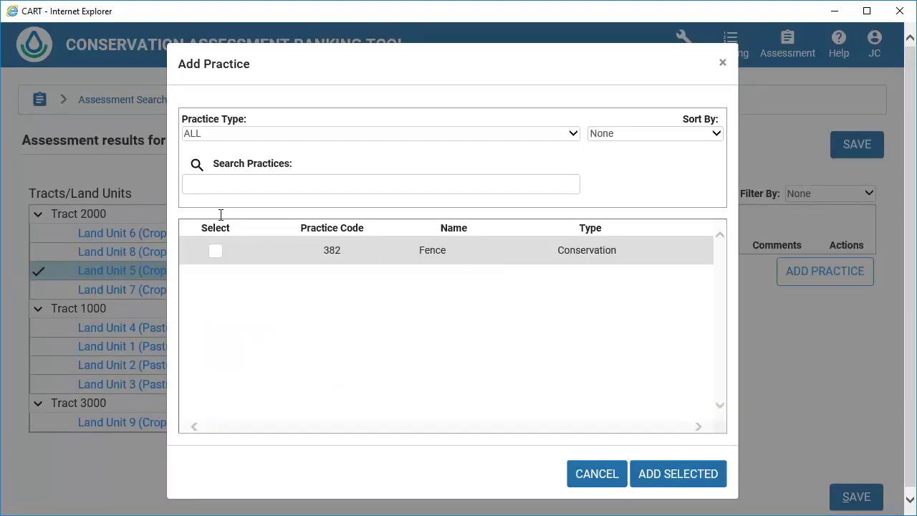
left_click(193, 184)
type("contour")
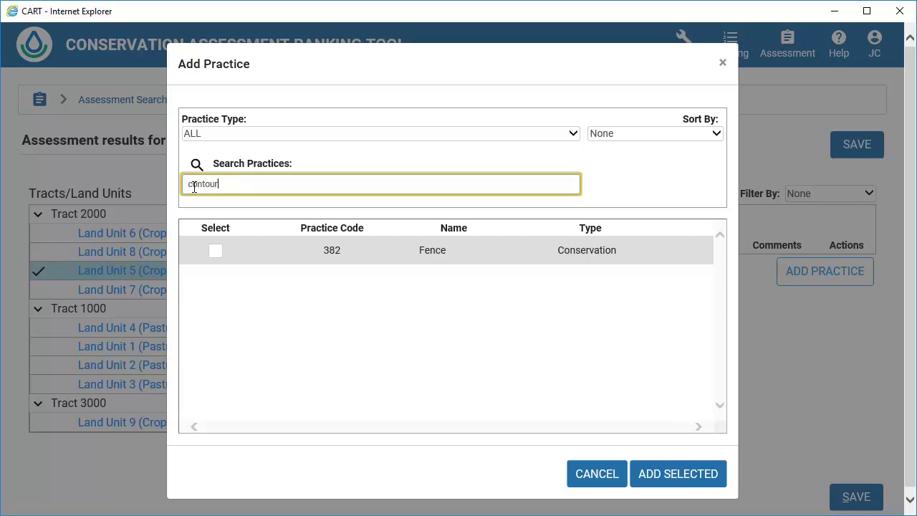
left_click(200, 251)
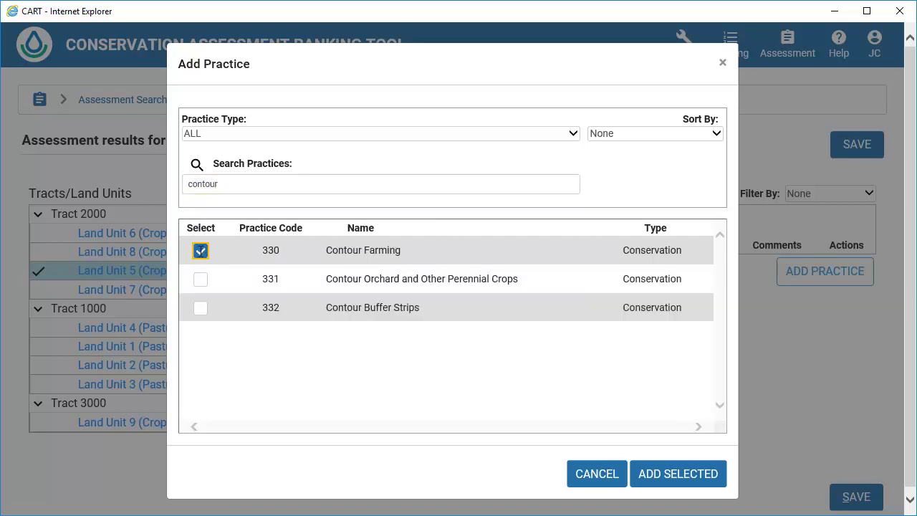
left_click_drag(218, 184, 180, 193)
type("field")
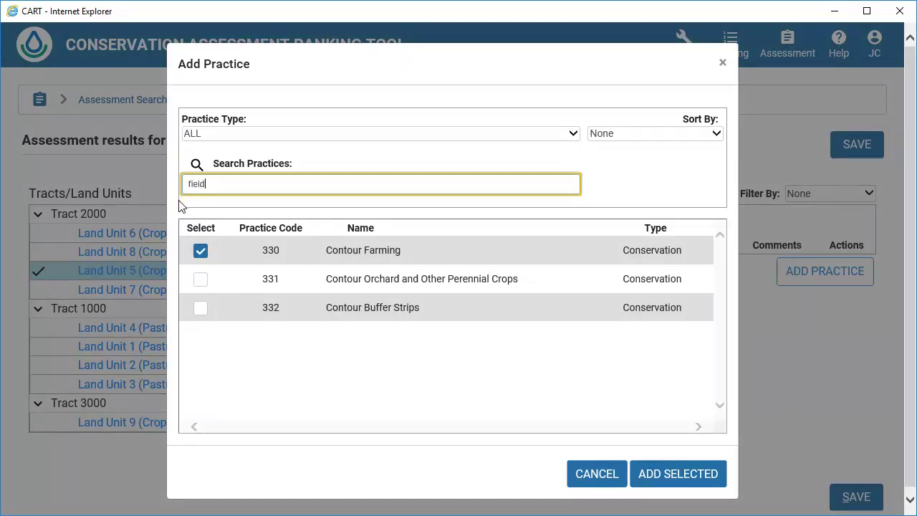
left_click(214, 252)
- Select 600 Terrace as well, add the selected practices to Land Unit 5 and mark the unit complete
left_click_drag(211, 187, 190, 192)
type("terra")
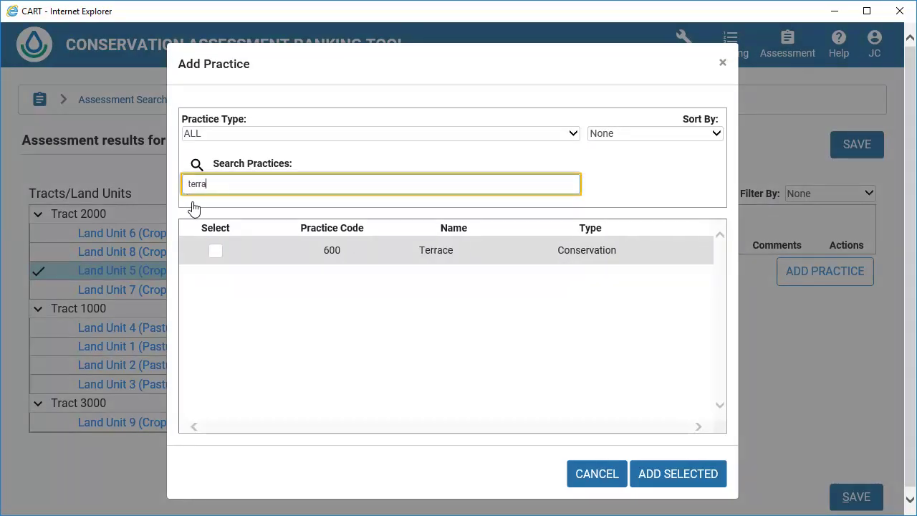
left_click(215, 252)
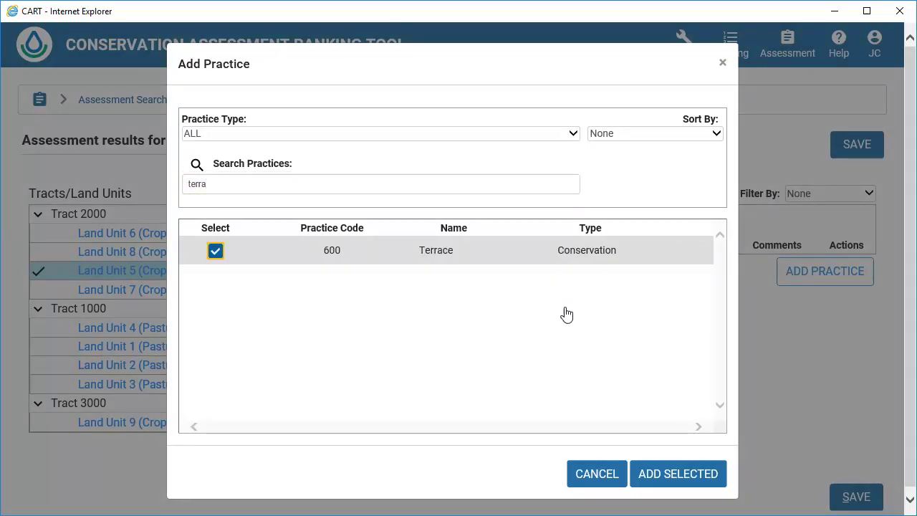
left_click(680, 475)
left_click(341, 458)
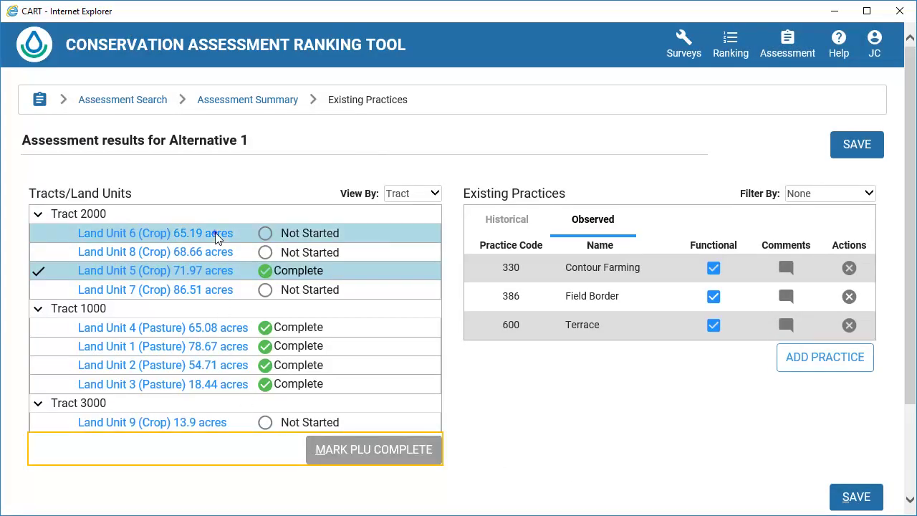
- Add observed practices 600 Terrace, 330 Contour Farming and 386 Field Border to Land Unit 6
left_click(215, 232)
left_click(791, 272)
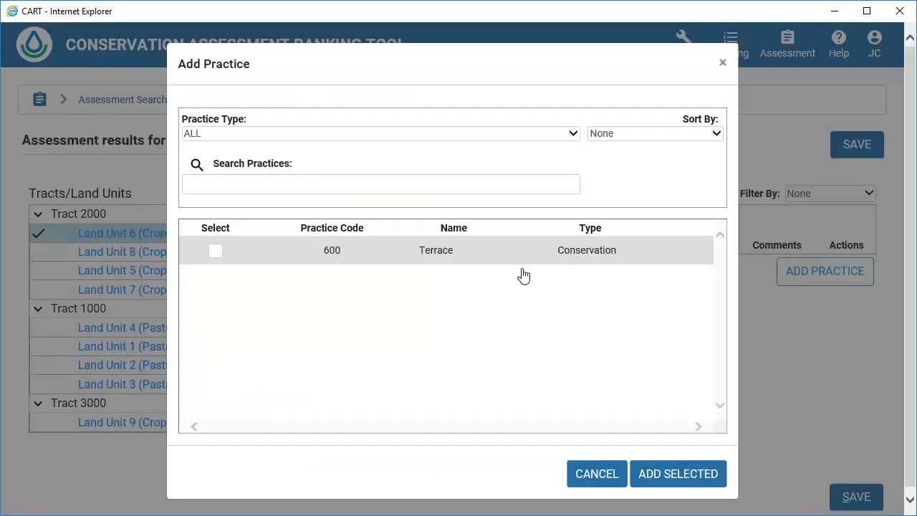
left_click(215, 250)
left_click(209, 184)
type("contou")
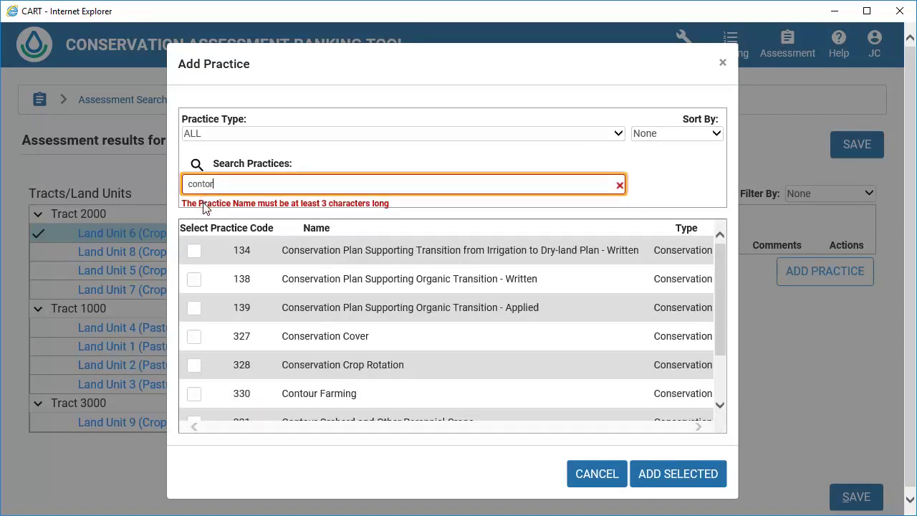
left_click(202, 251)
left_click_drag(230, 184, 179, 184)
type("field")
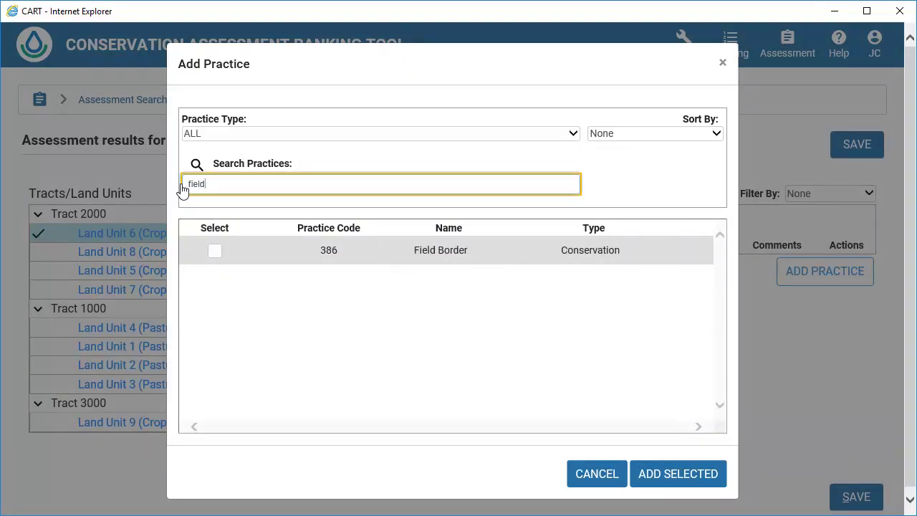
left_click(214, 251)
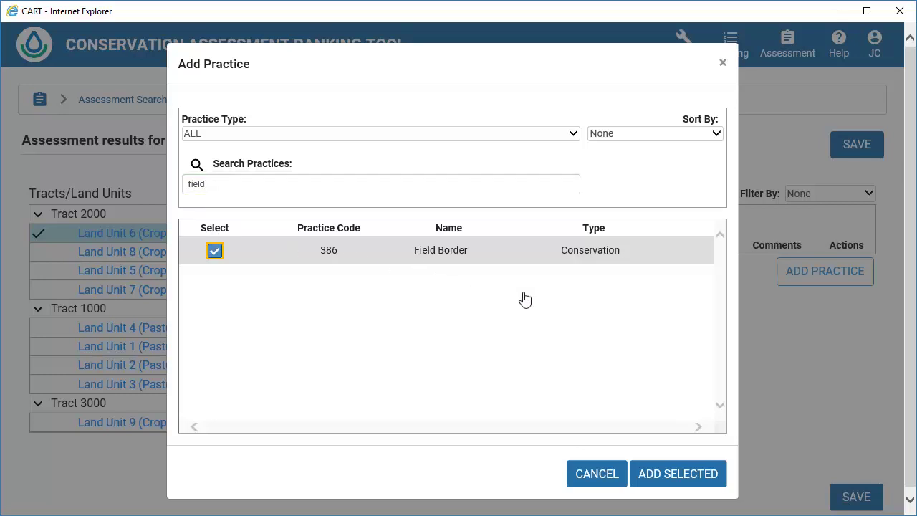
left_click(655, 478)
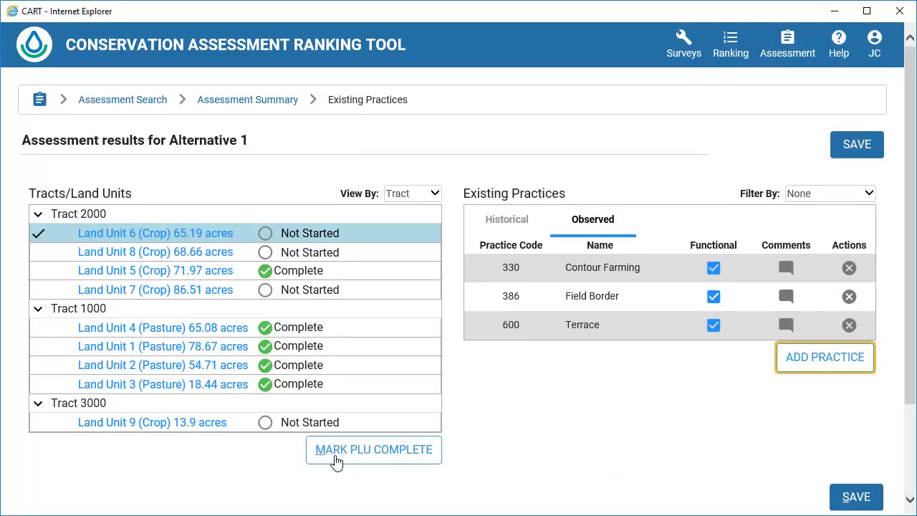
- Mark Land Unit 6 complete for existing practices
left_click(340, 462)
- Add observed practices 386 Field Border and 330 Contour Farming to Land Unit 7 and mark the unit complete
left_click(203, 295)
left_click(824, 277)
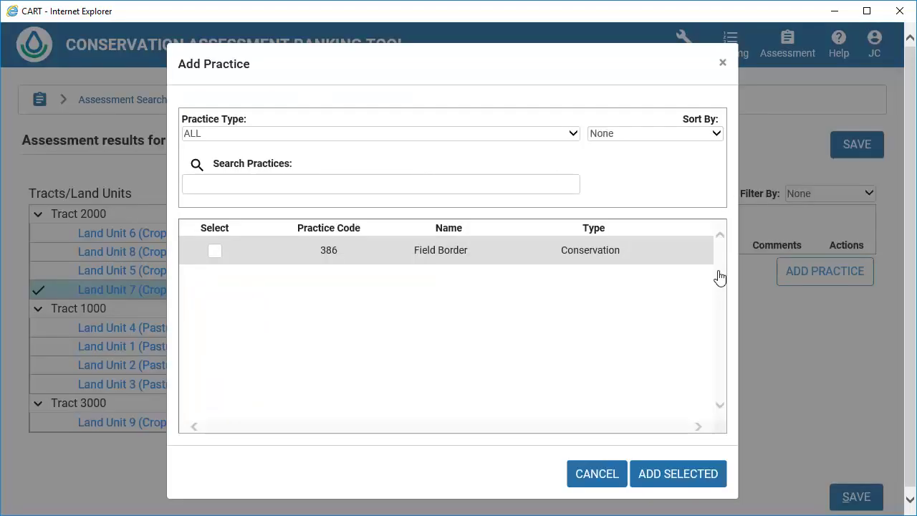
left_click(215, 252)
left_click(212, 184)
type("contour")
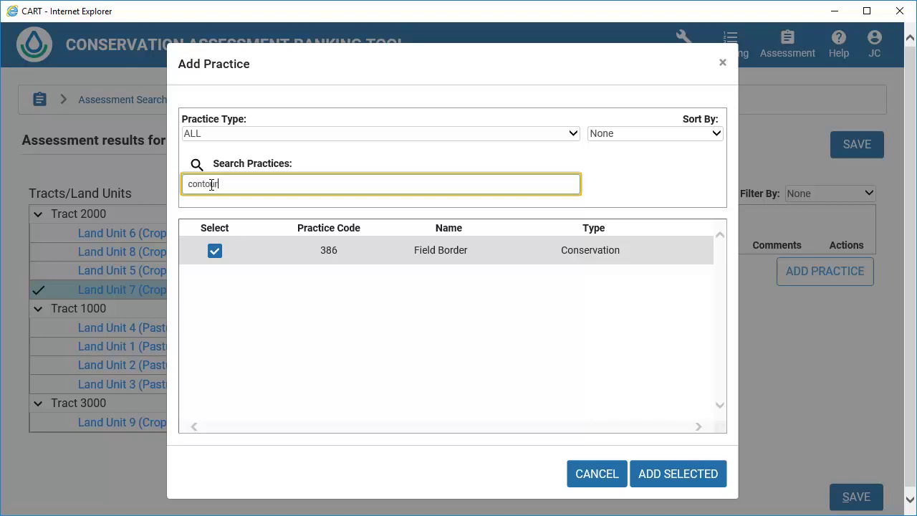
left_click(200, 250)
left_click(689, 479)
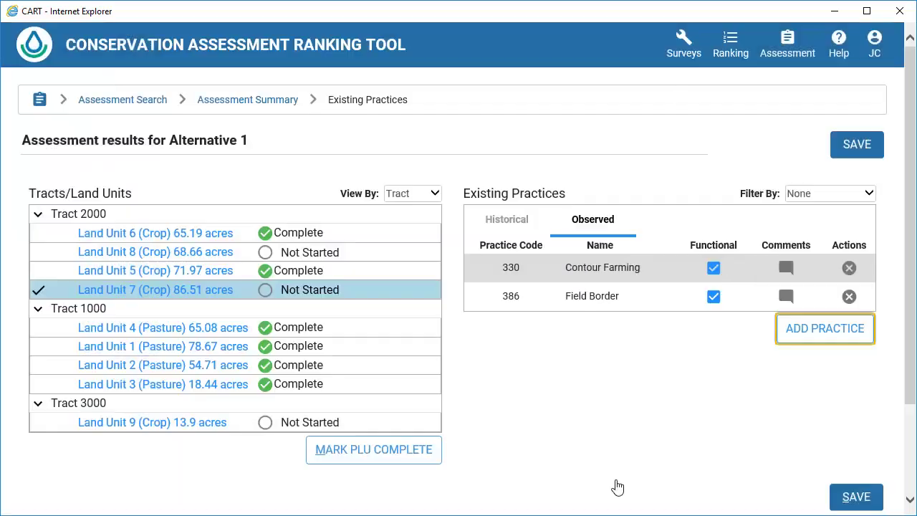
left_click(365, 459)
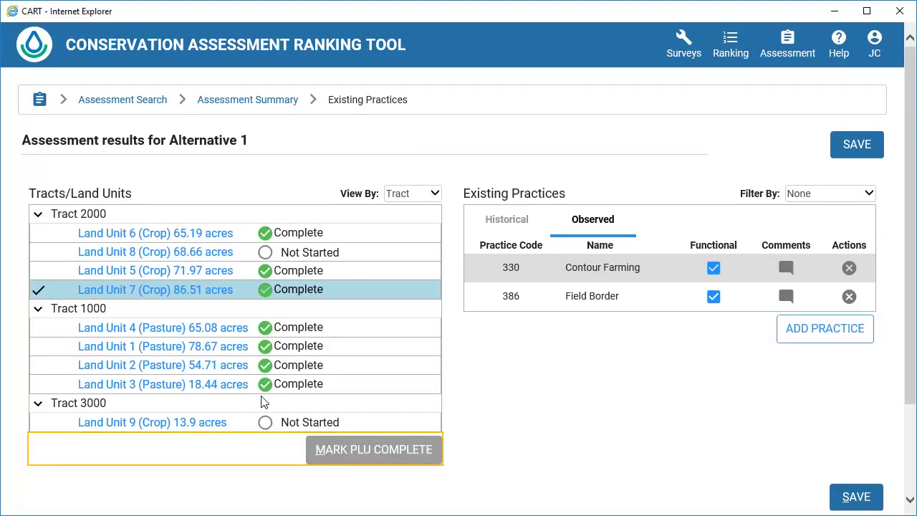
- Add observed practices 330 Contour Farming, 386 Field Border and 600 Terrace to Land Unit 8 and mark the unit complete
left_click(236, 251)
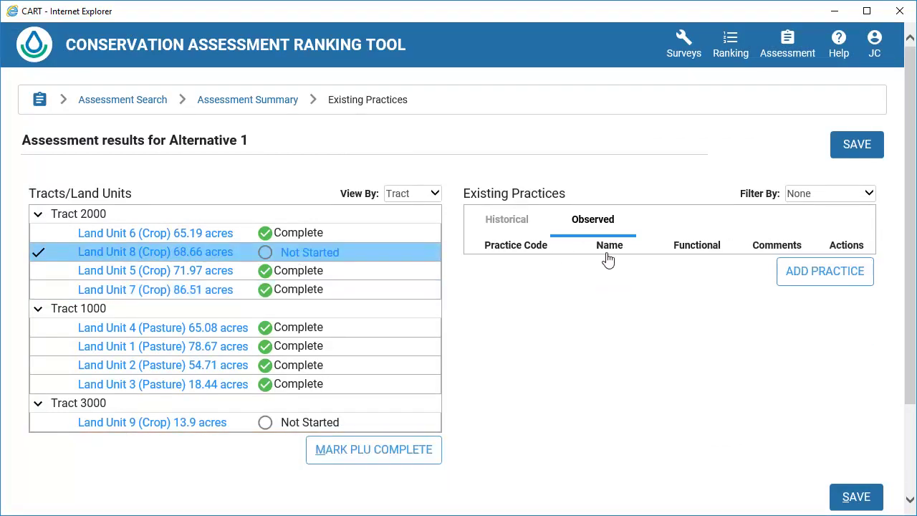
left_click(793, 278)
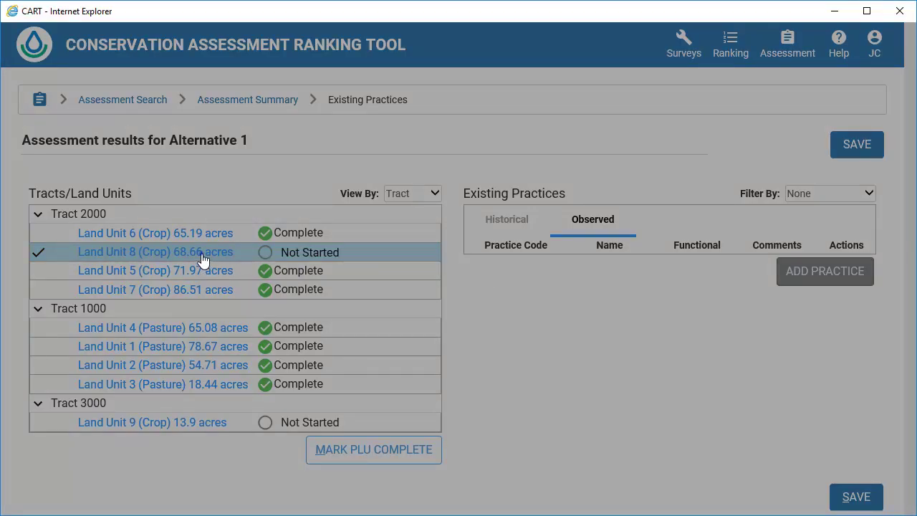
left_click(201, 250)
left_click(198, 184)
type("field")
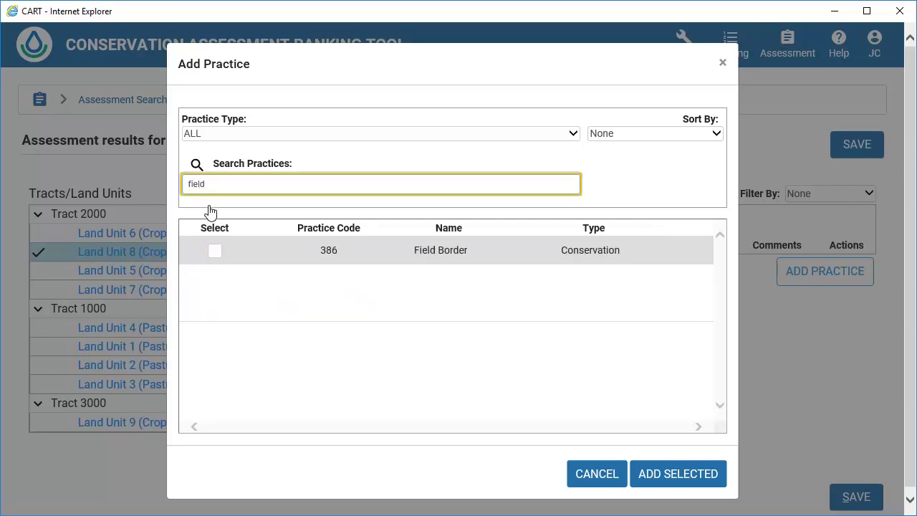
left_click(214, 250)
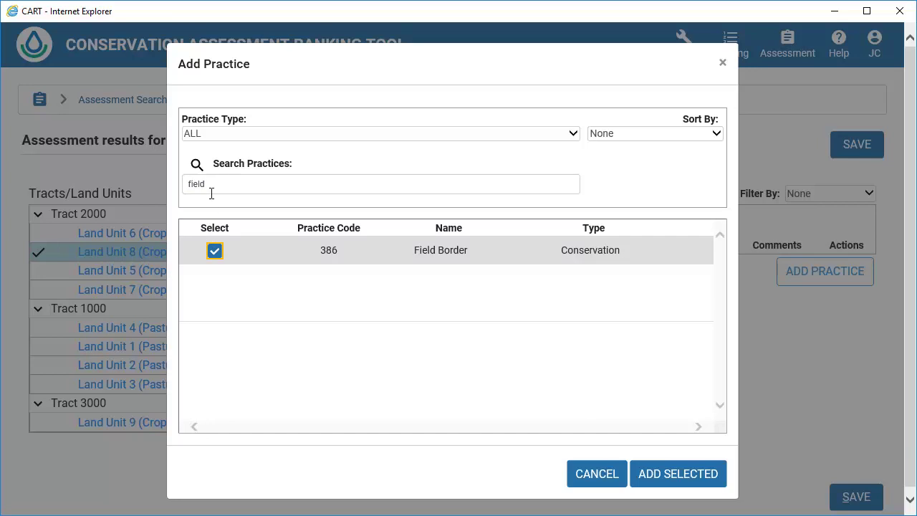
left_click_drag(211, 183, 176, 192)
type("terrac")
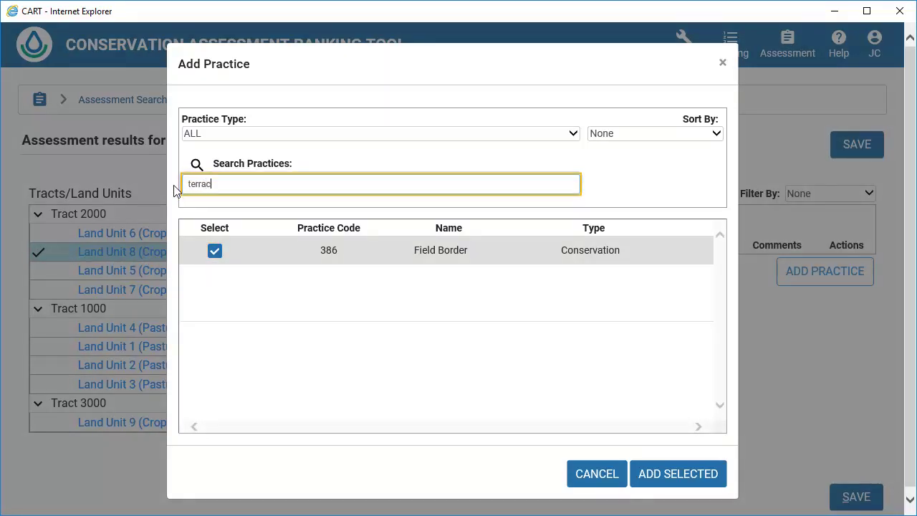
left_click(215, 252)
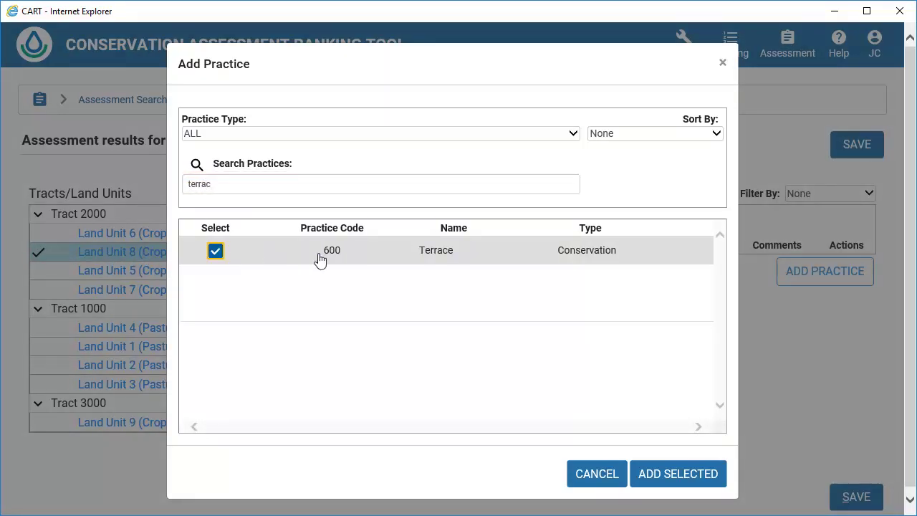
left_click(659, 474)
left_click(375, 453)
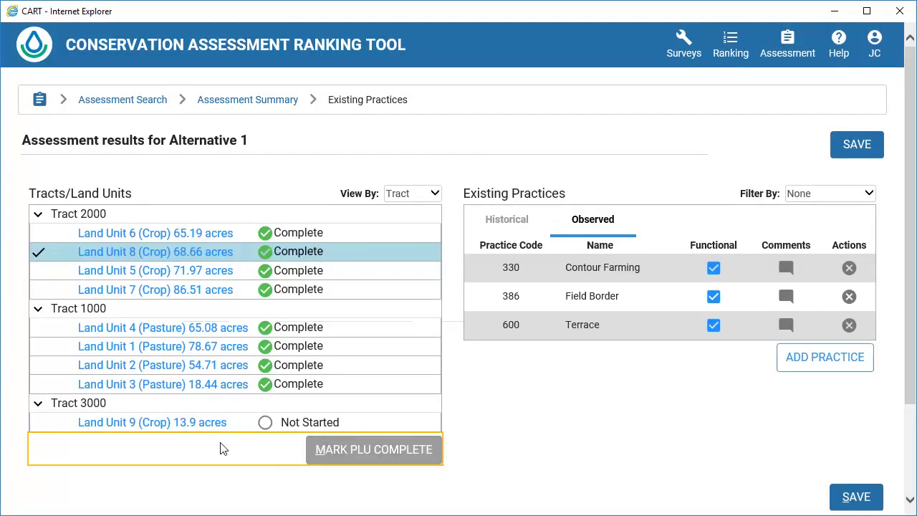
- Add observed practices 330 Contour Farming and 386 Field Border to Land Unit 9 in Tract 3000
left_click(150, 427)
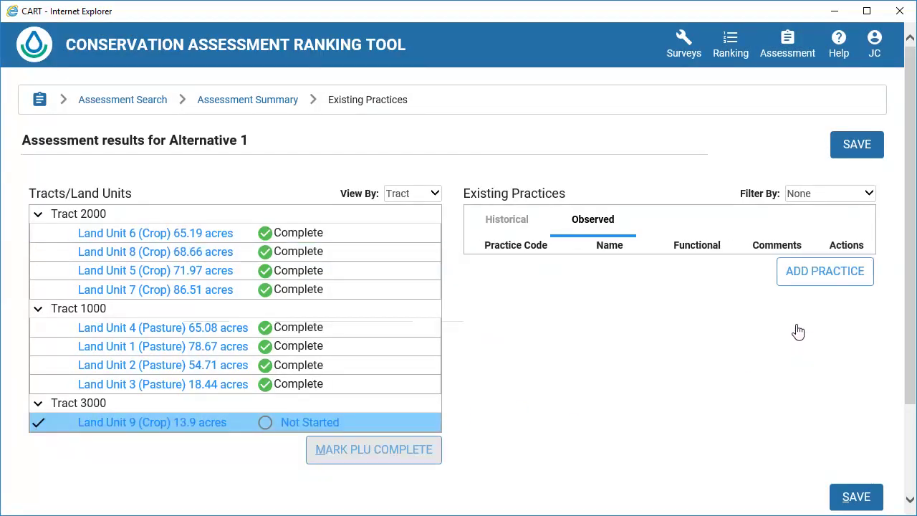
left_click(820, 281)
left_click(227, 183)
type("contou")
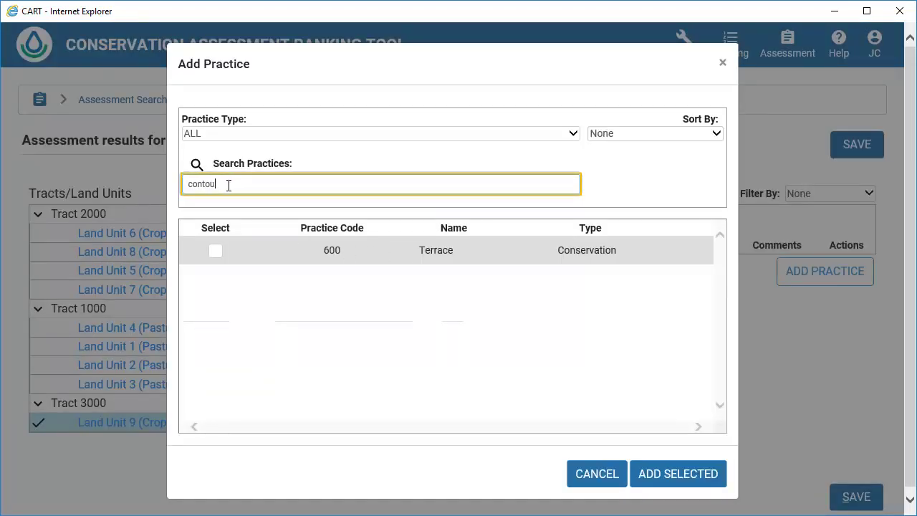
left_click(200, 250)
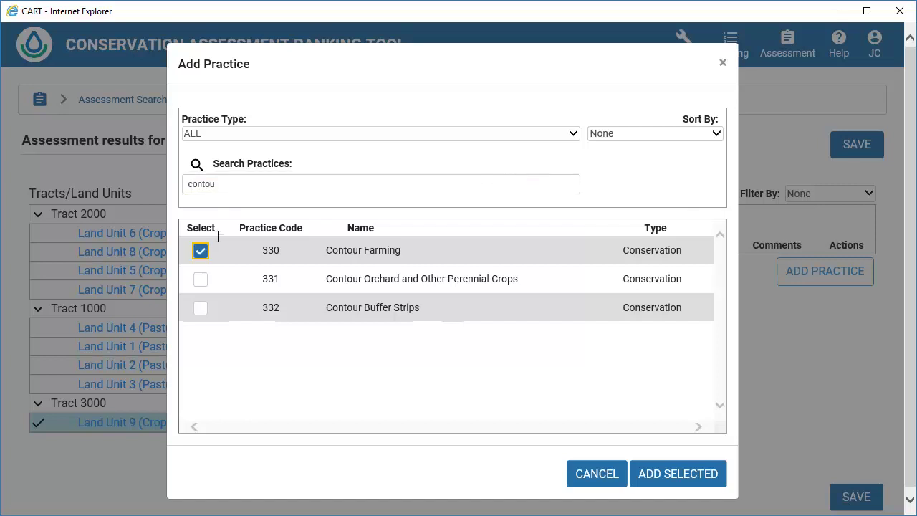
left_click_drag(224, 184, 187, 186)
type("field")
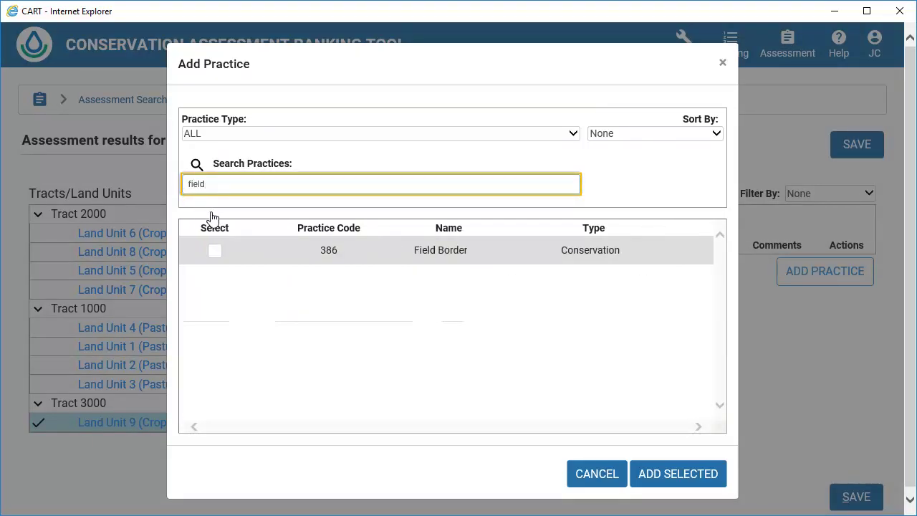
left_click(214, 250)
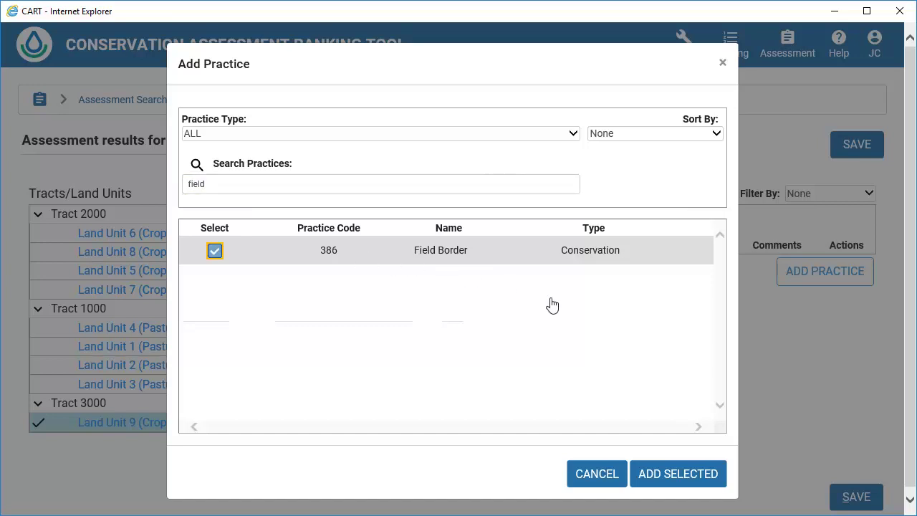
left_click(671, 474)
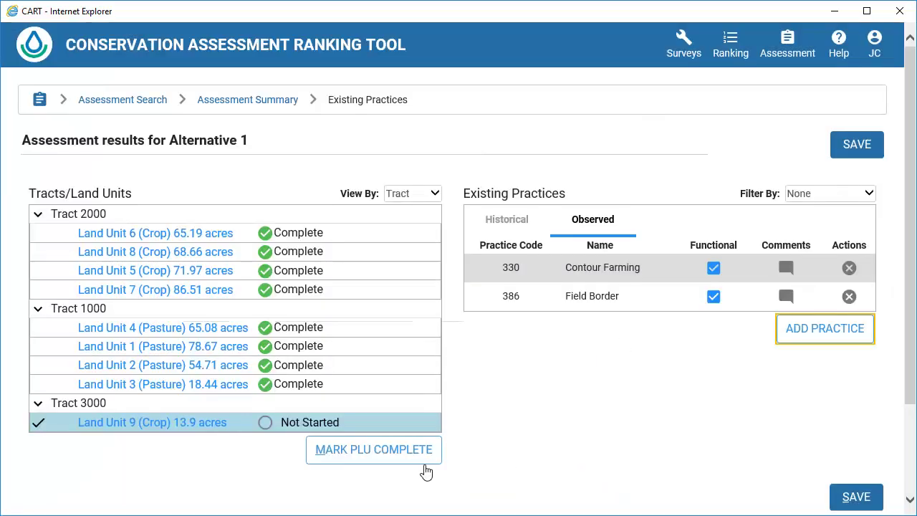
- Mark Land Unit 9 complete and save the existing practices for Alternative 1
left_click(327, 456)
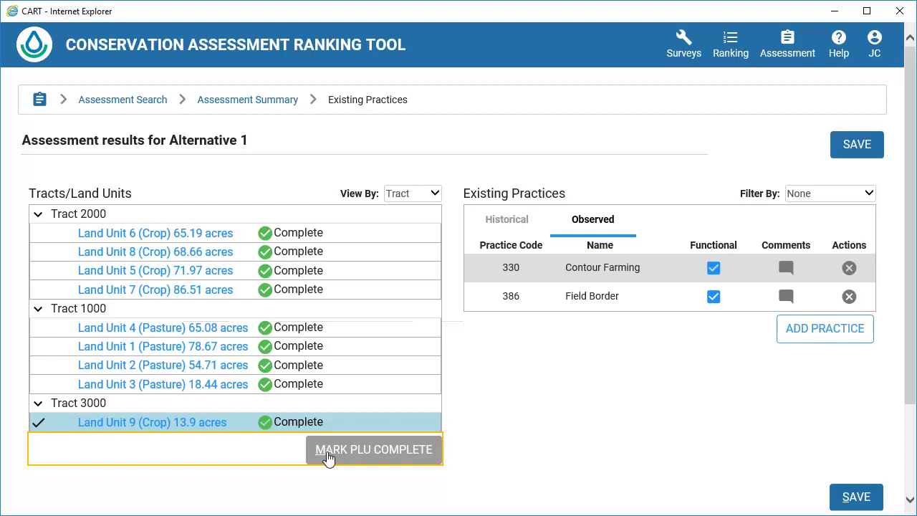
left_click(852, 497)
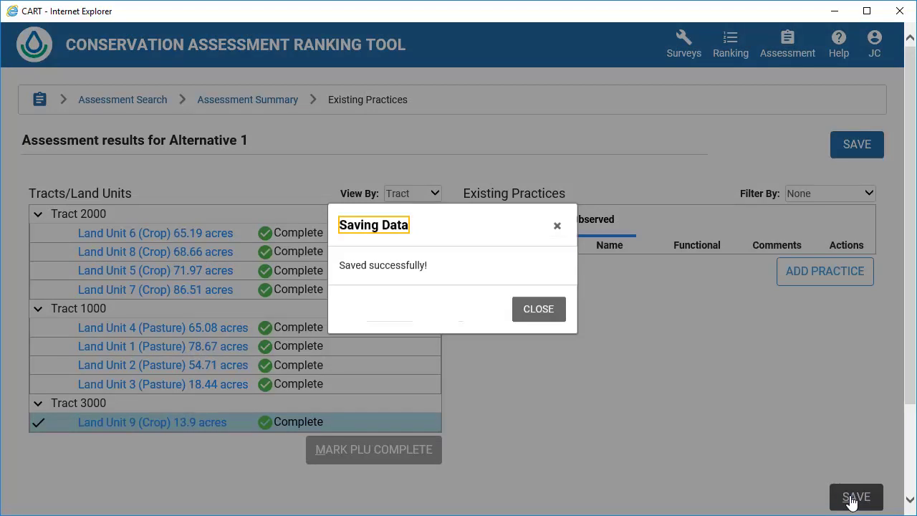
left_click(548, 312)
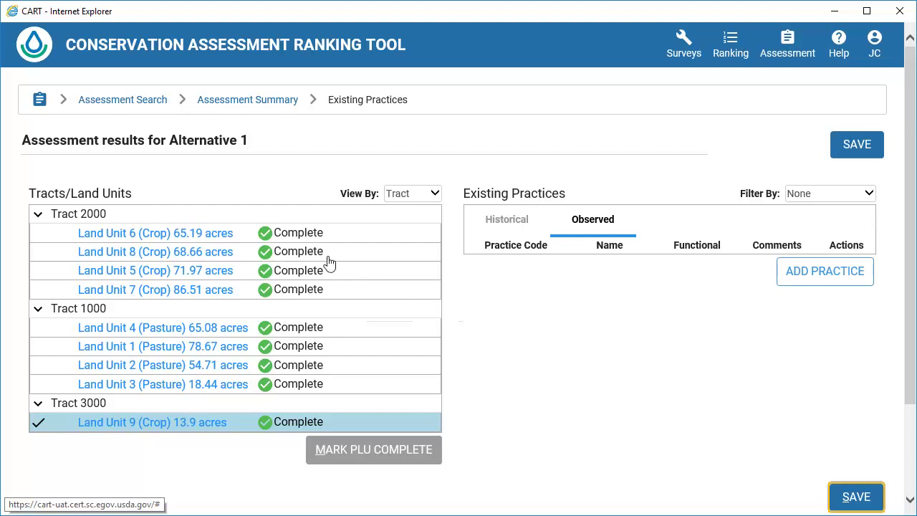
- Open Planned Practices from the assessment summary and expand Tracts 1000, 2000 and 3000 to show their land units
left_click(255, 104)
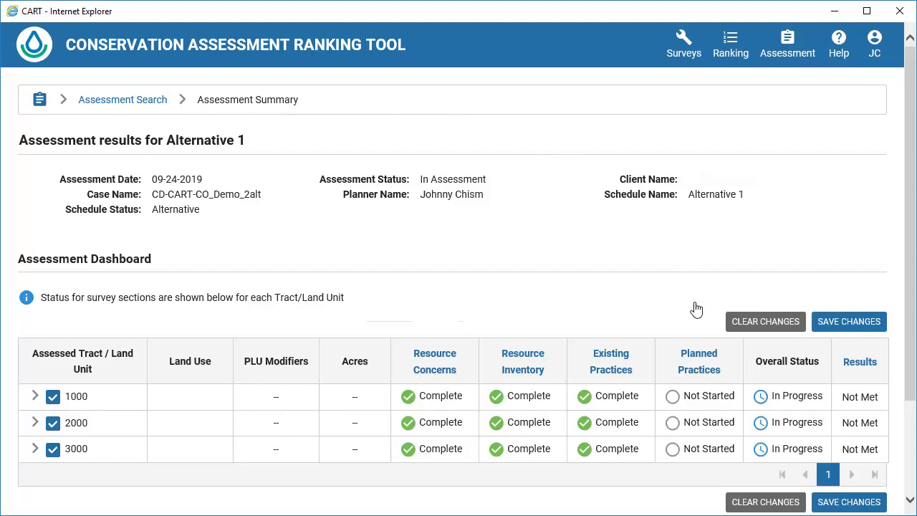
left_click(701, 361)
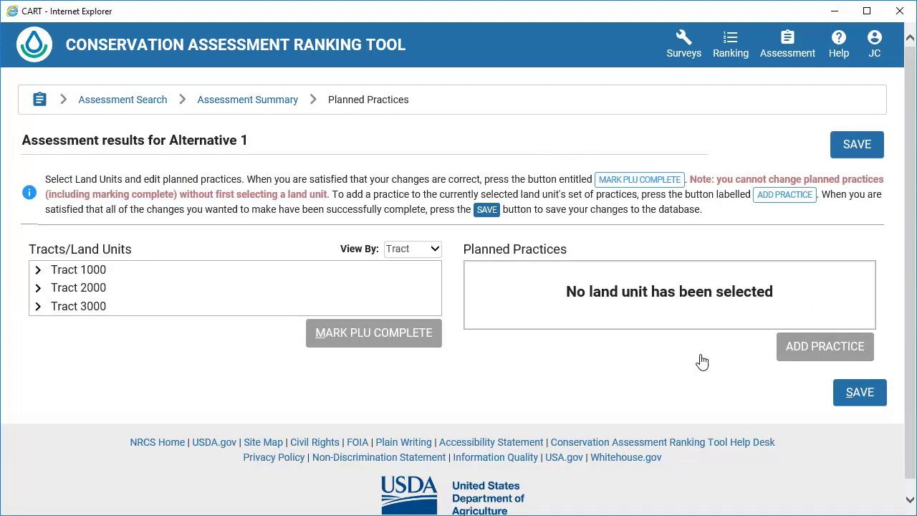
left_click(37, 270)
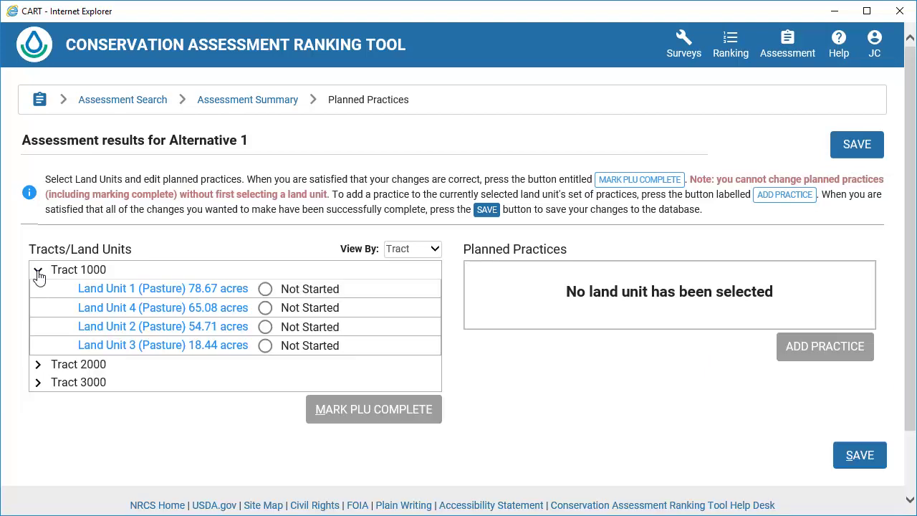
left_click(39, 364)
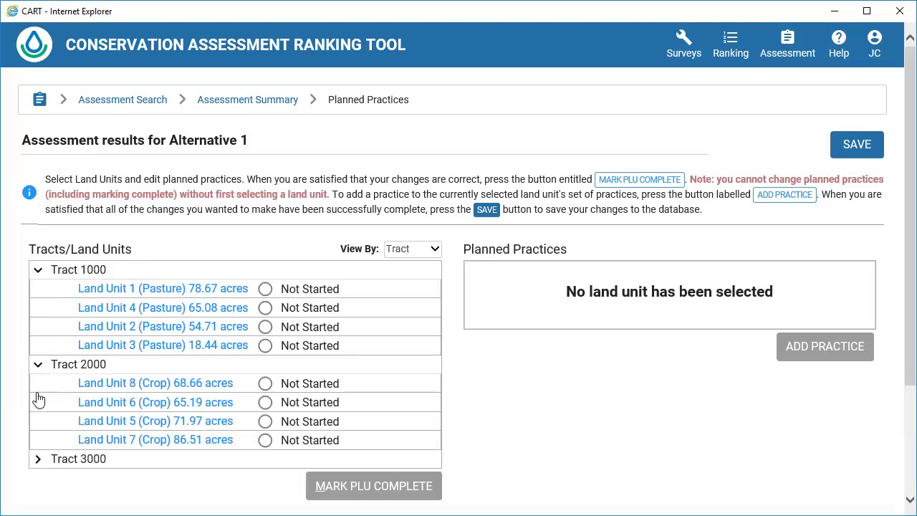
left_click(38, 459)
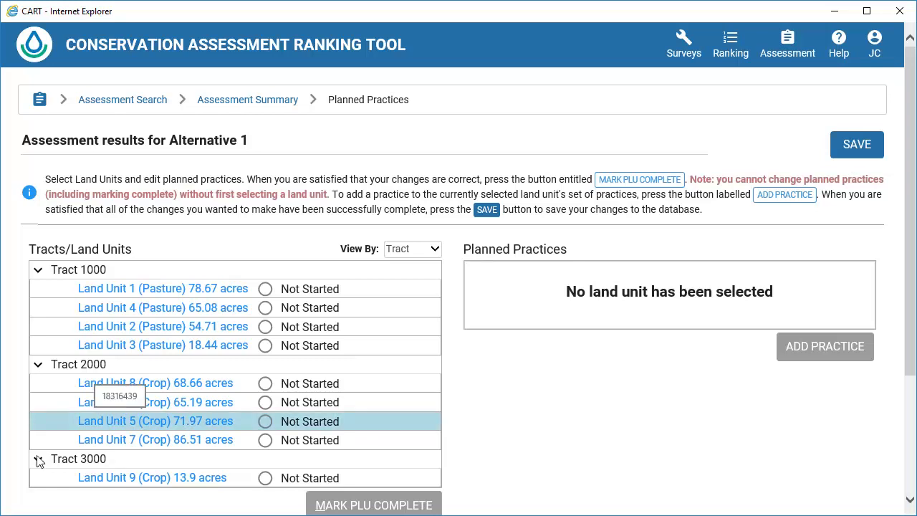
- Add planned practice 382 Fence to Land Unit 1, filtering the practice type to Conservation Practices and searching for "382"
left_click(162, 298)
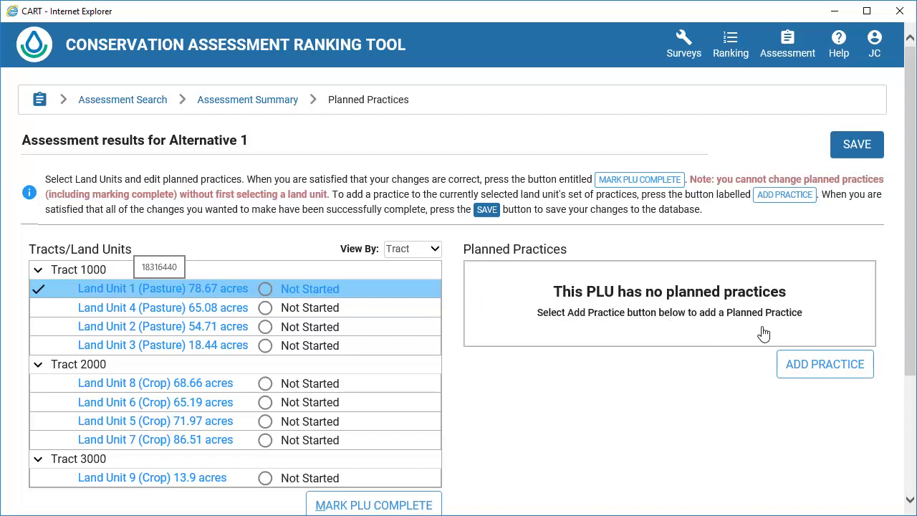
left_click(825, 365)
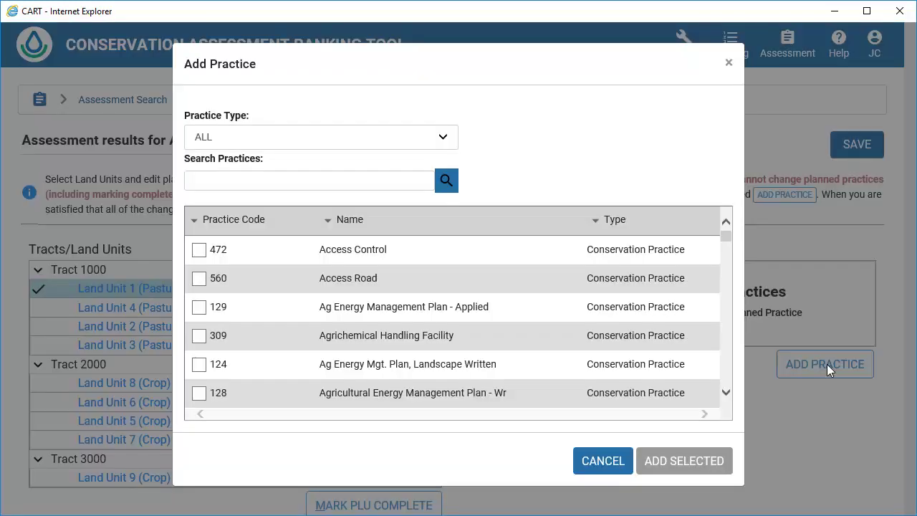
left_click(444, 137)
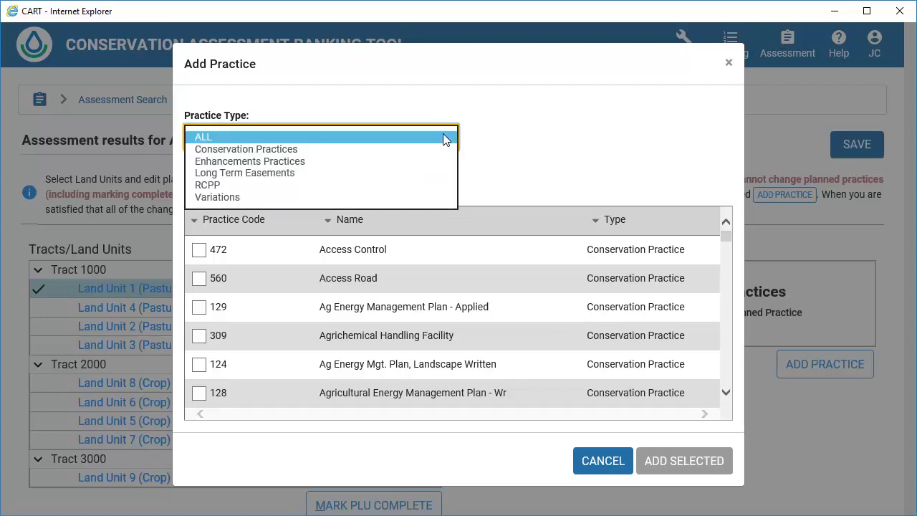
left_click(393, 150)
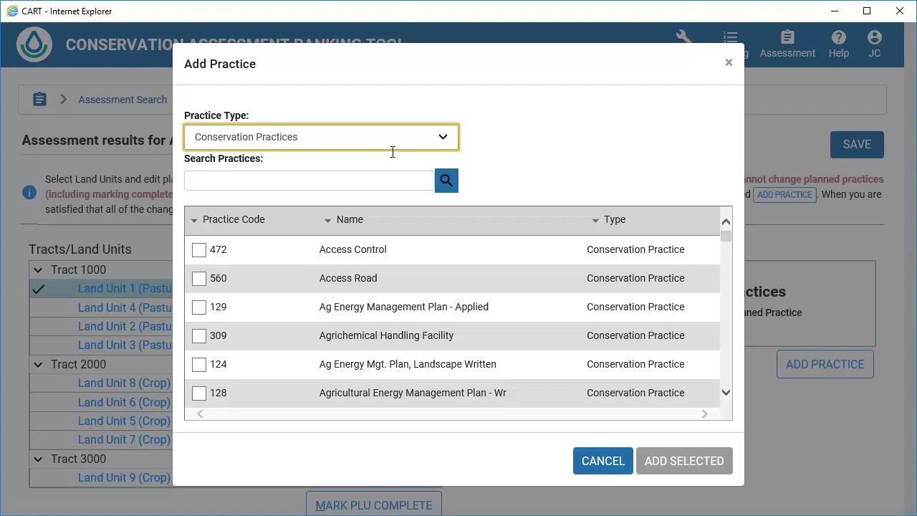
left_click(259, 182)
type("382")
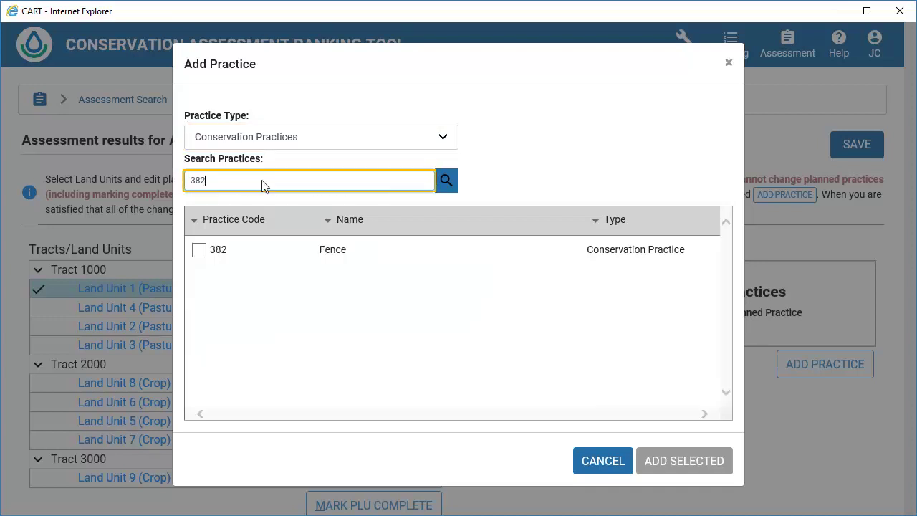
left_click(198, 252)
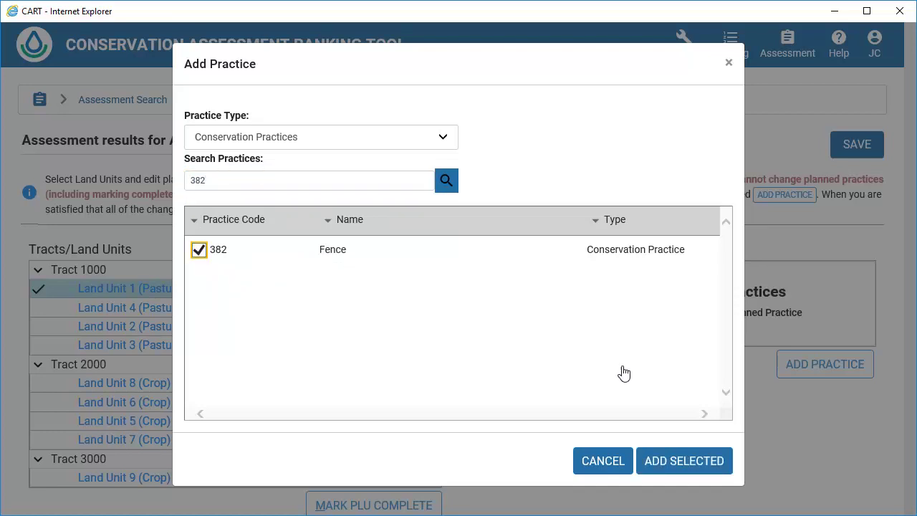
left_click(651, 462)
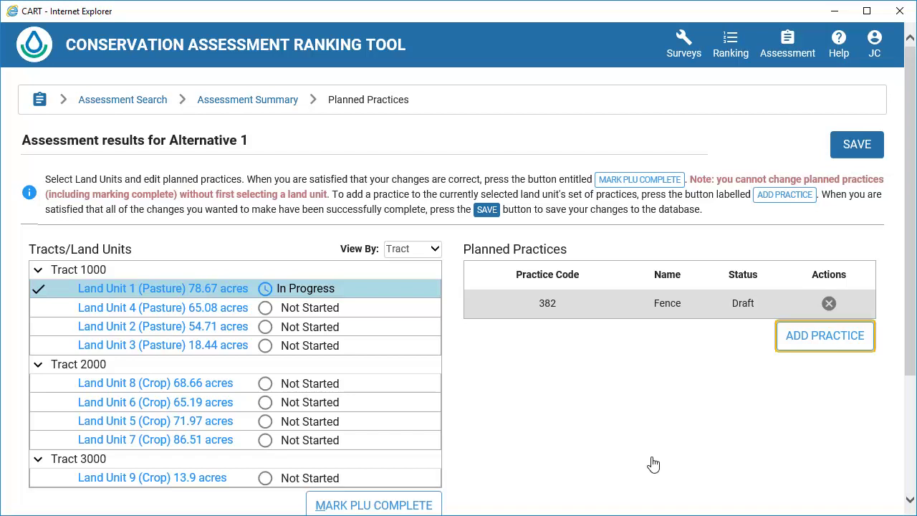
- Add planned practice 378 Pond to Land Unit 1, searching the practices for "pond"
left_click(823, 346)
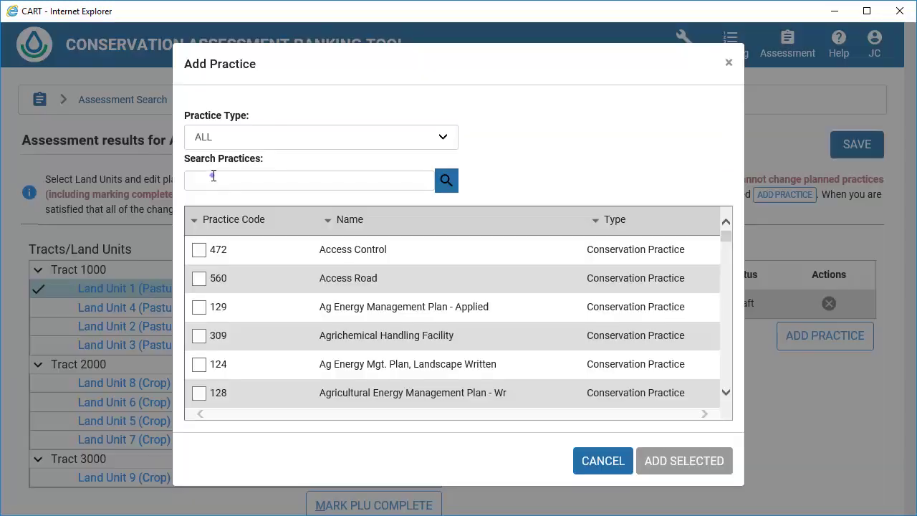
left_click(213, 179)
type("pond")
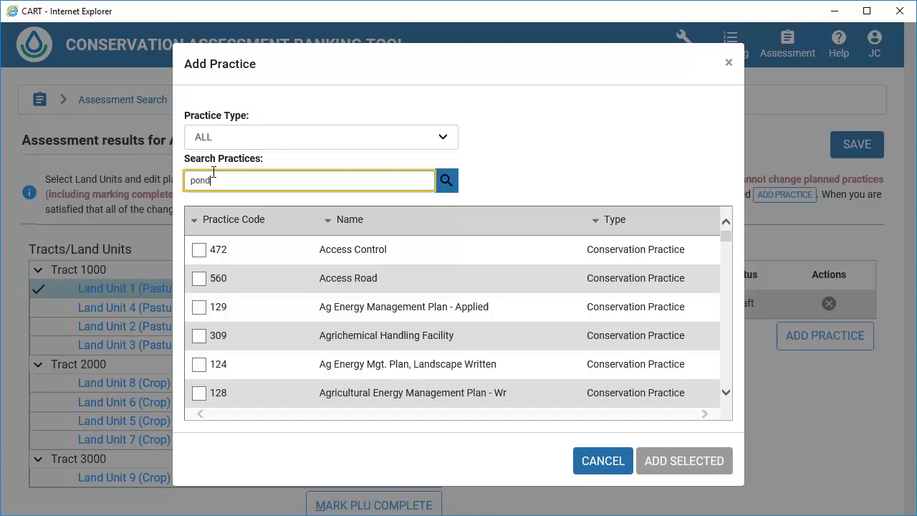
key("Return")
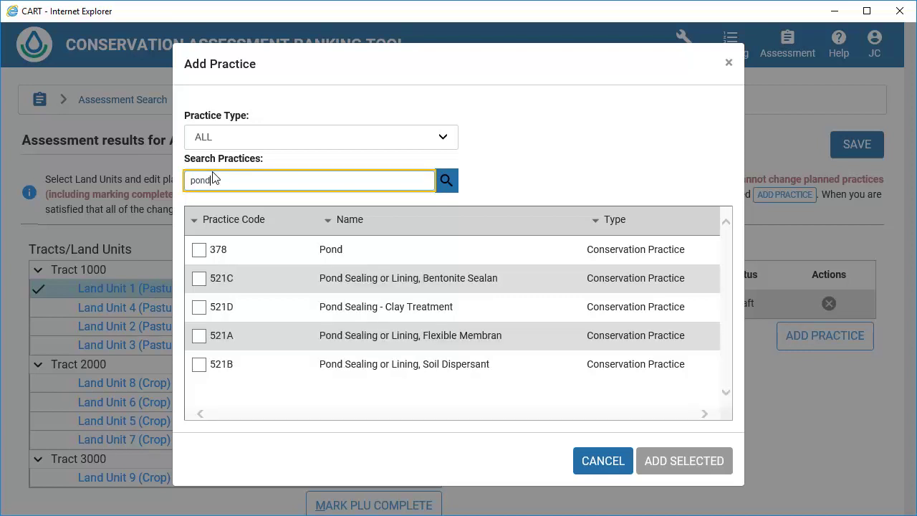
left_click(198, 251)
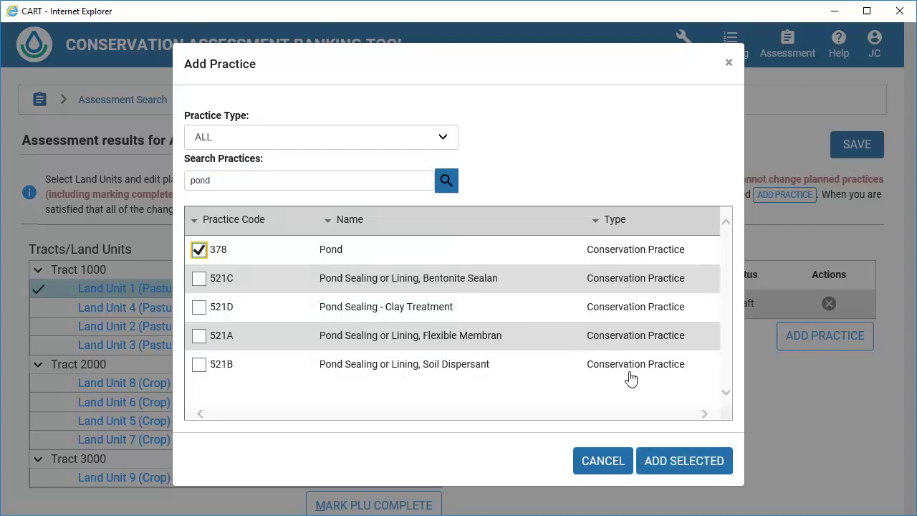
left_click(659, 468)
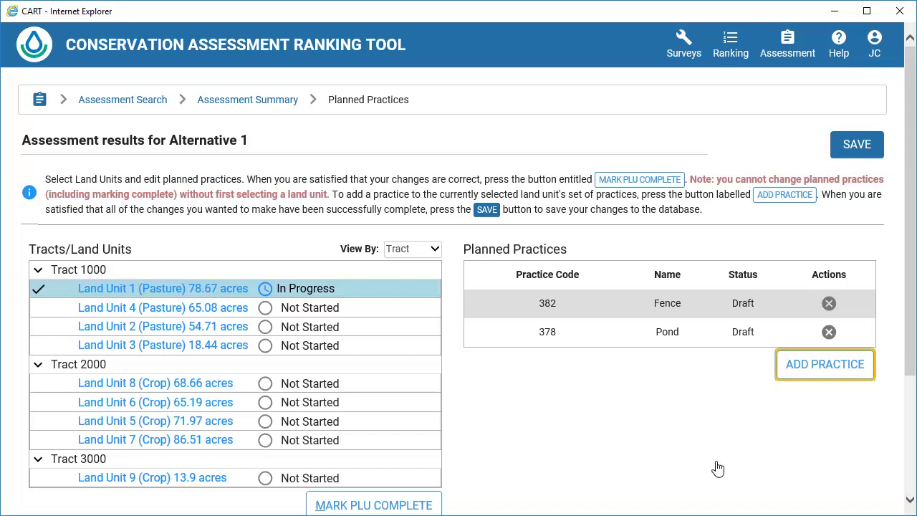
- Select practices 314 Brush Management and 528 Prescribed Grazing for Land Unit 1, searching for each by its code
left_click(818, 373)
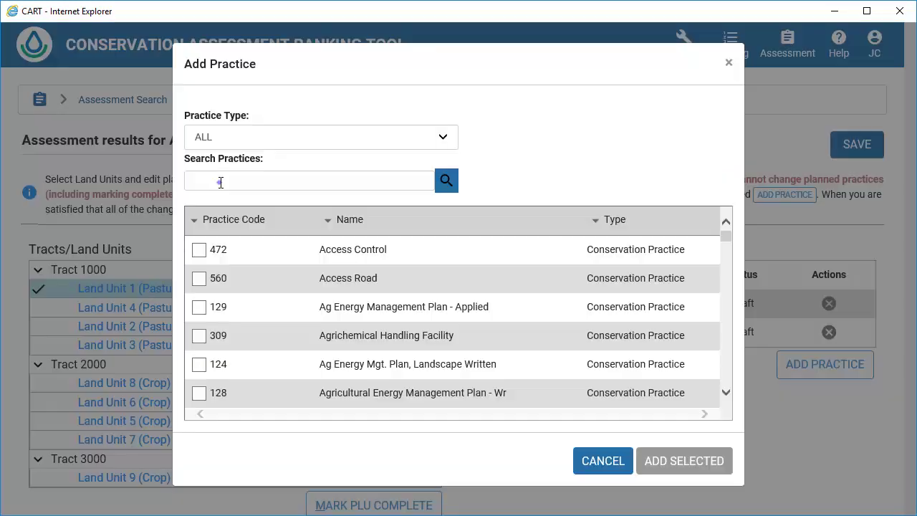
left_click(222, 181)
type("314")
key("Return")
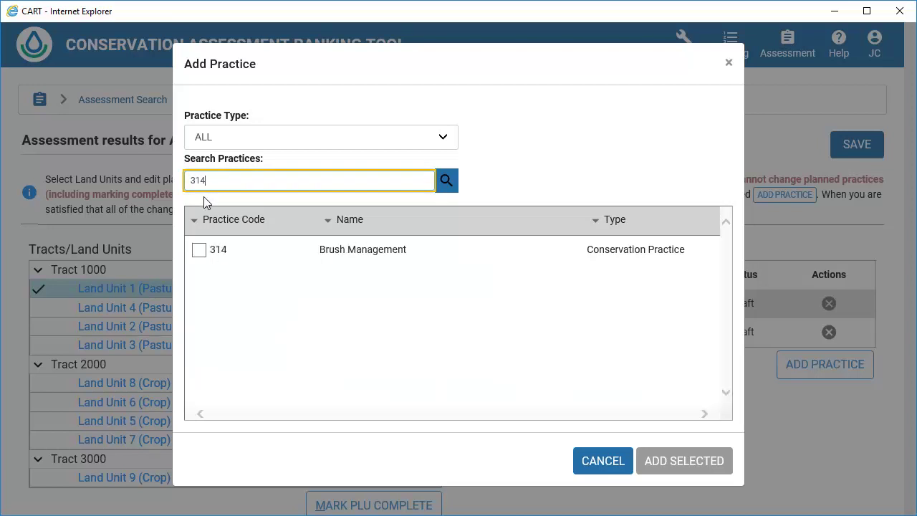
left_click(198, 250)
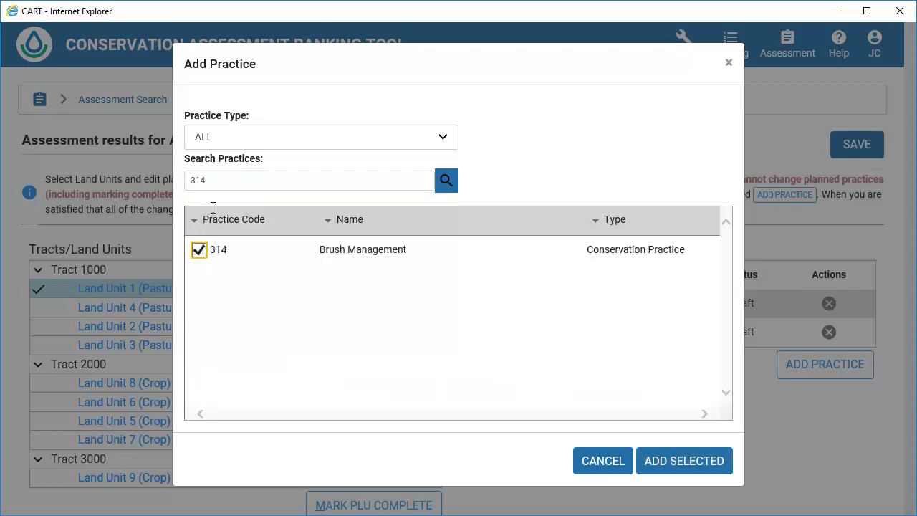
left_click_drag(214, 179, 192, 182)
type("528")
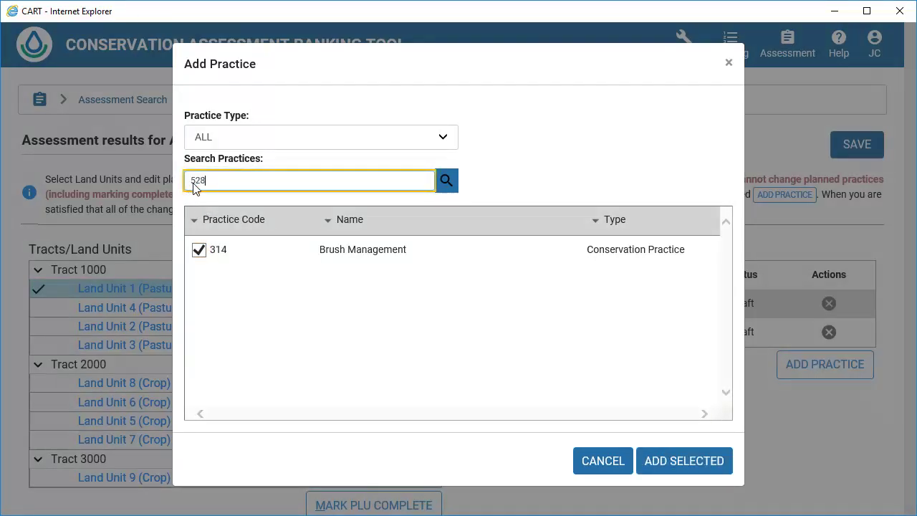
key("Return")
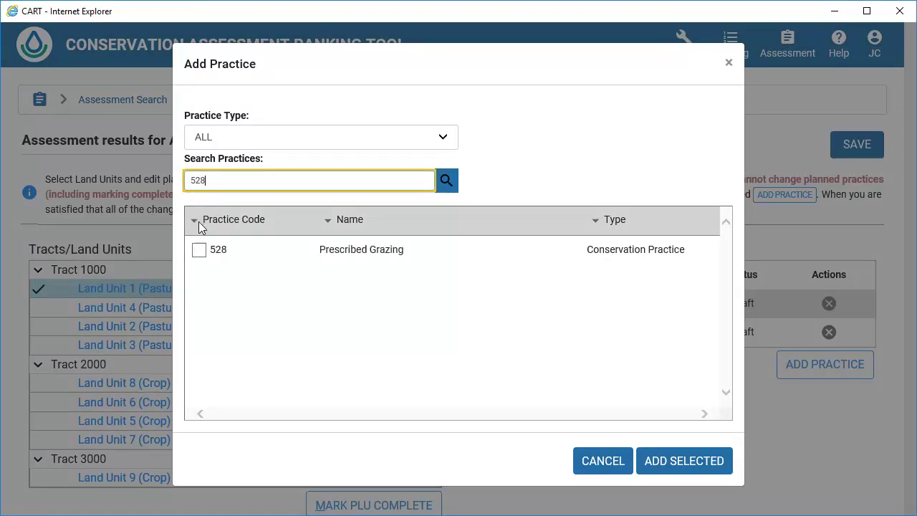
left_click(199, 249)
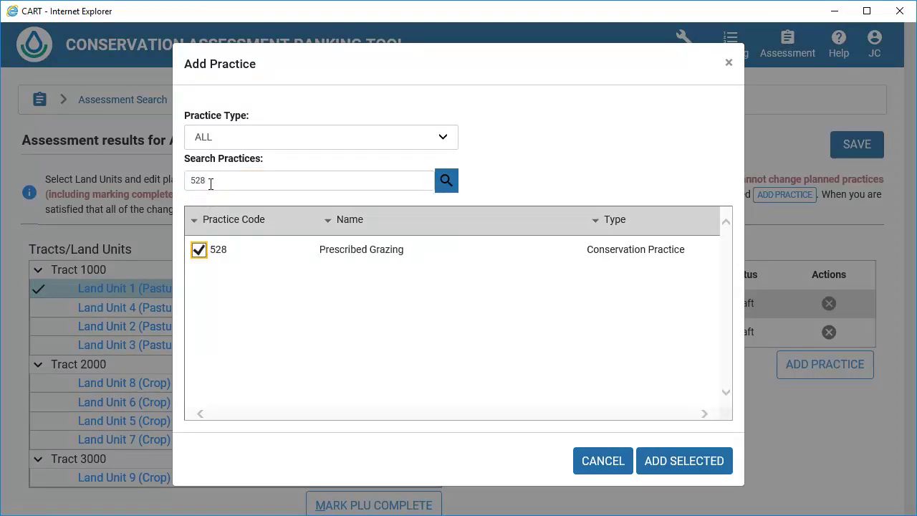
- Add 590 Nutrient Management and 595 Integrated Pest Management to Land Unit 1 with the other selected practices, and mark the land unit complete
left_click_drag(210, 184, 184, 183)
type("590")
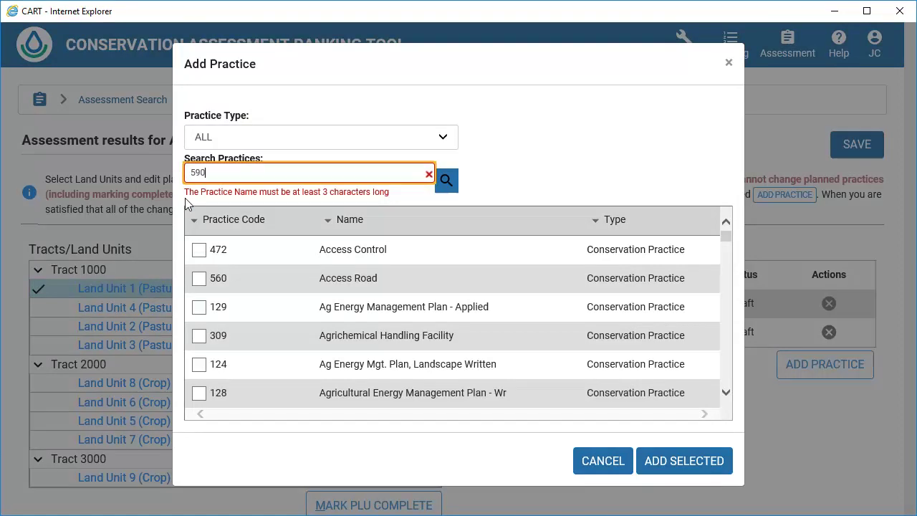
left_click(199, 250)
left_click_drag(210, 180, 188, 179)
type("595")
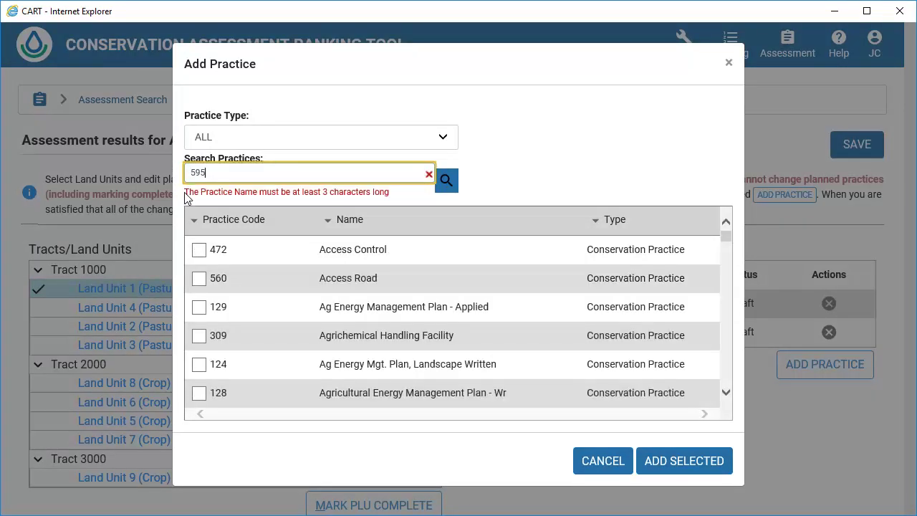
left_click(198, 250)
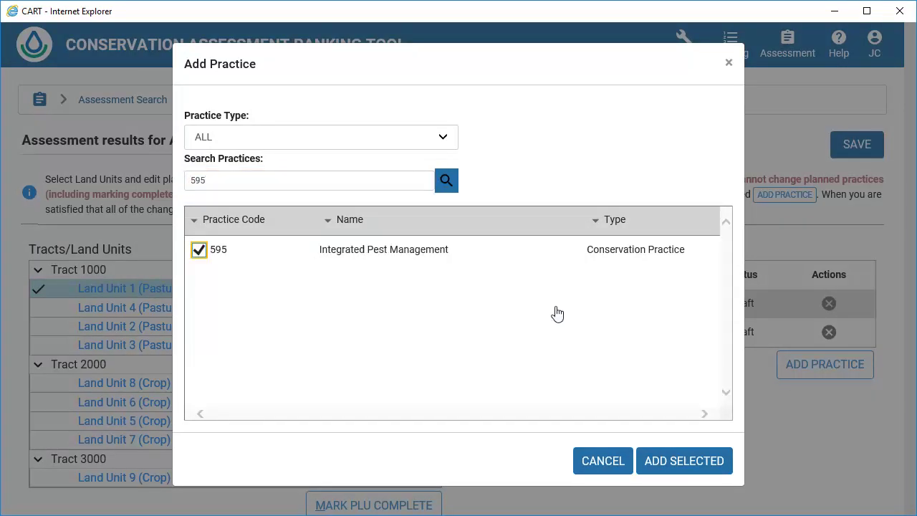
left_click(666, 462)
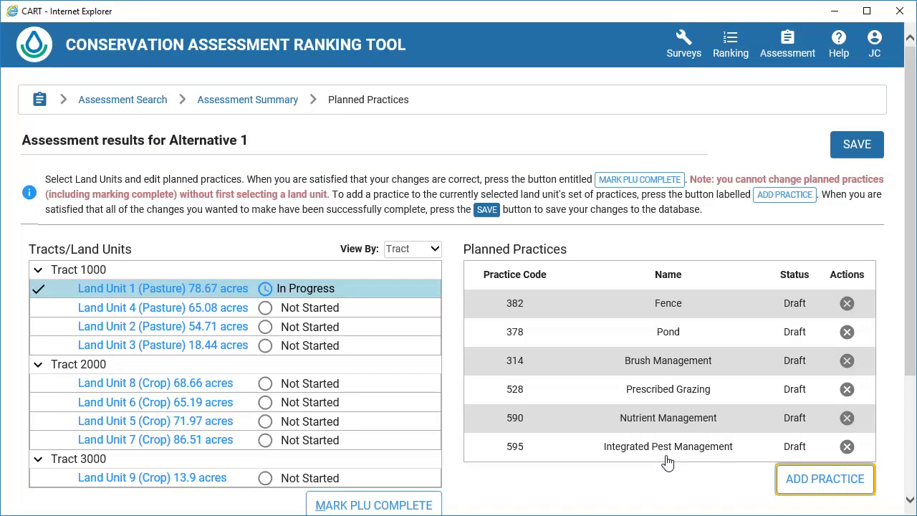
left_click(323, 507)
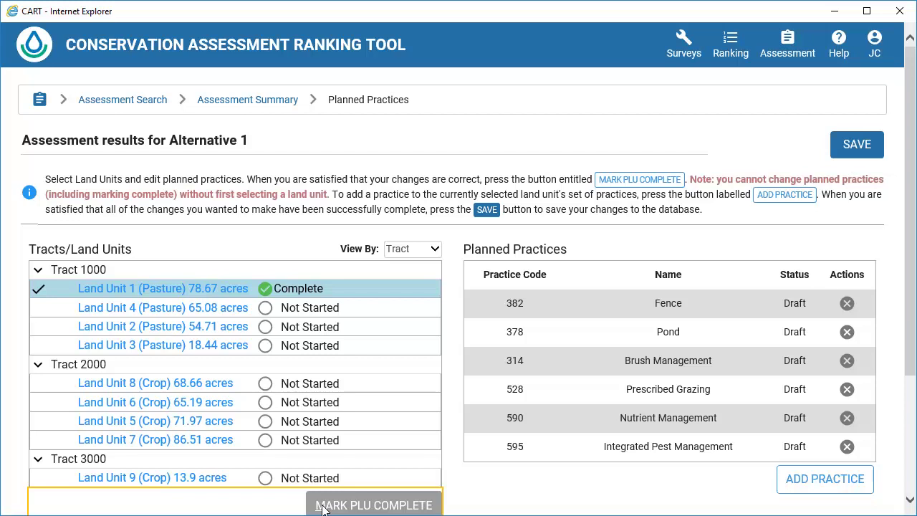
- For Land Unit 2 in Tract 1000, select planned practices 528 Prescribed Grazing and 590 Nutrient Management
left_click(207, 326)
left_click(807, 364)
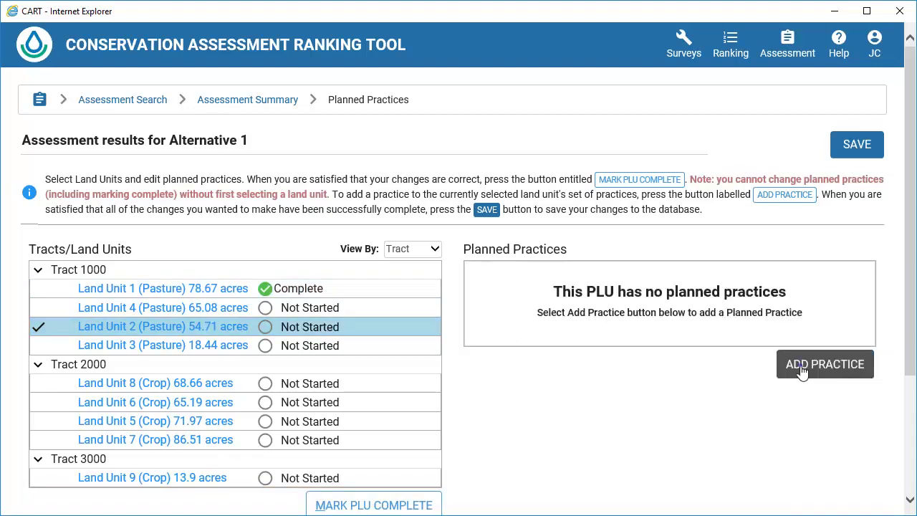
left_click(203, 175)
type("528")
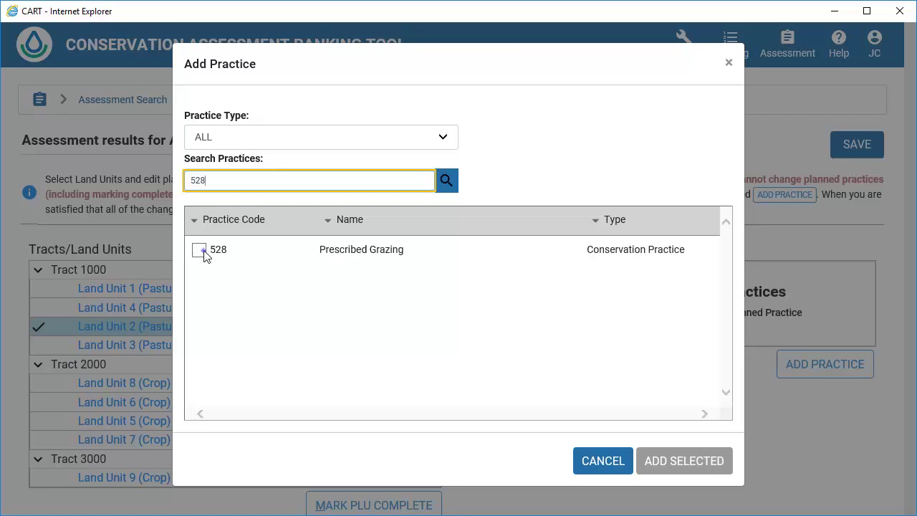
left_click(203, 251)
left_click_drag(207, 181, 185, 182)
type("590")
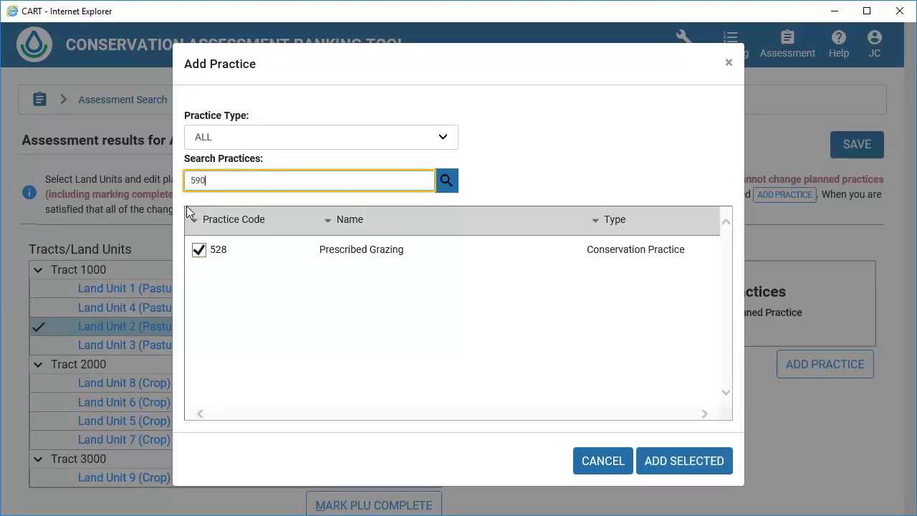
left_click(200, 250)
- Include 595 Integrated Pest Management, add the selected practices to Land Unit 2 and mark it complete
left_click_drag(217, 179, 195, 183)
type("595")
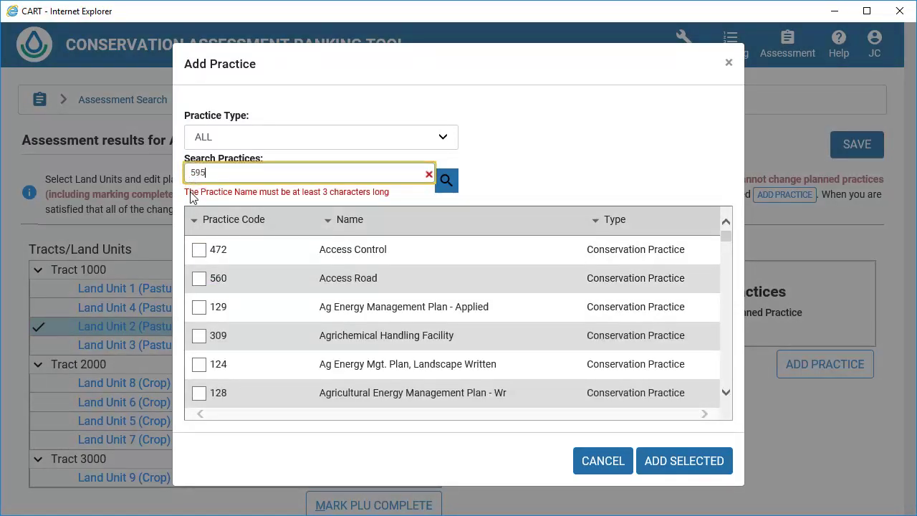
left_click(198, 249)
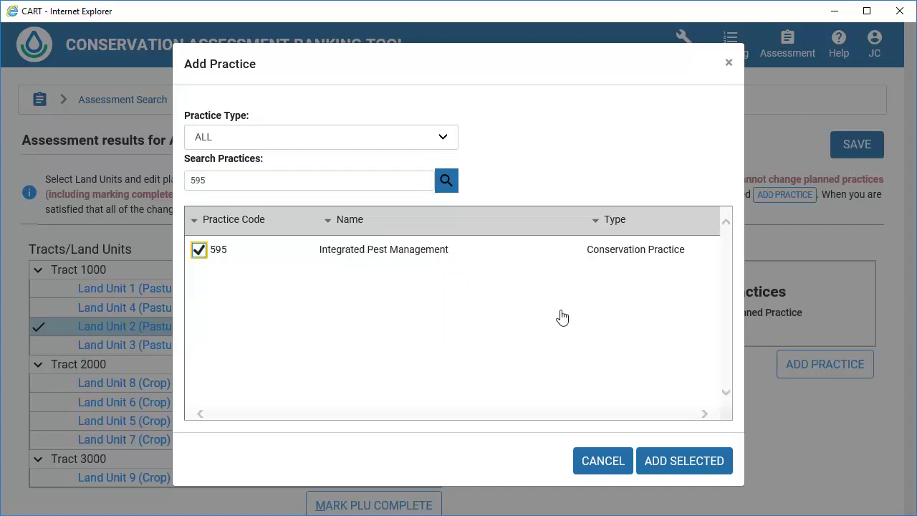
left_click(655, 458)
left_click(366, 499)
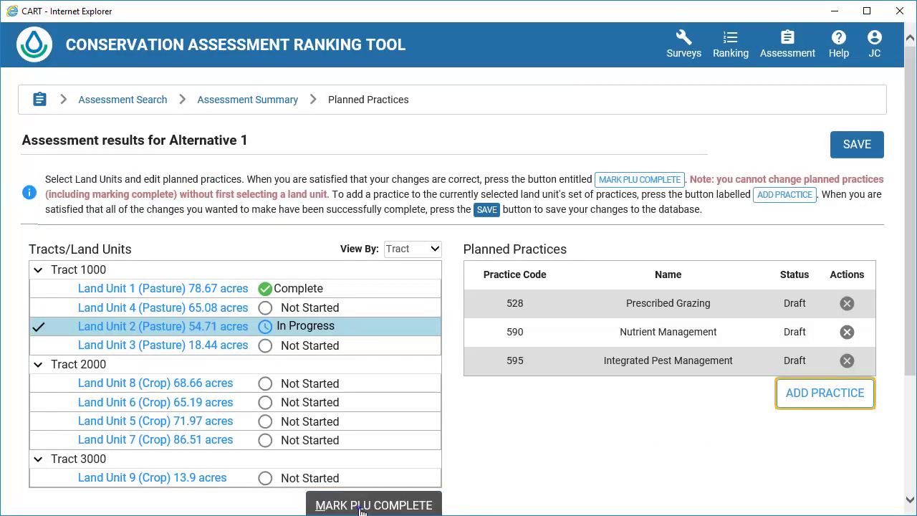
- For Land Unit 3 in Tract 1000, select planned practices 528 Prescribed Grazing and 590 Nutrient Management
left_click(219, 349)
left_click(813, 376)
left_click(224, 179)
type("528")
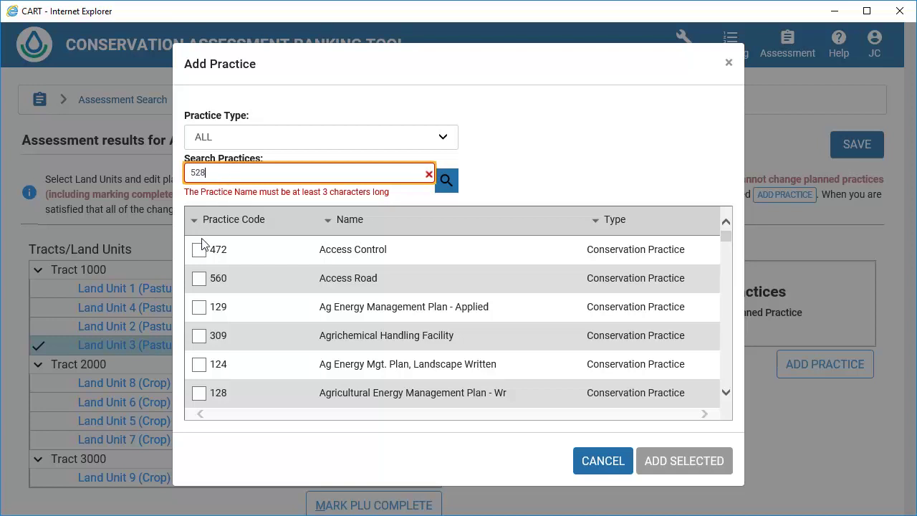
key("Return")
left_click(201, 252)
left_click_drag(211, 180, 179, 183)
type("590")
key("Return")
left_click(199, 250)
- Include 595 Integrated Pest Management, add the selected practices to Land Unit 3 and mark it complete
left_click(228, 182)
type("59")
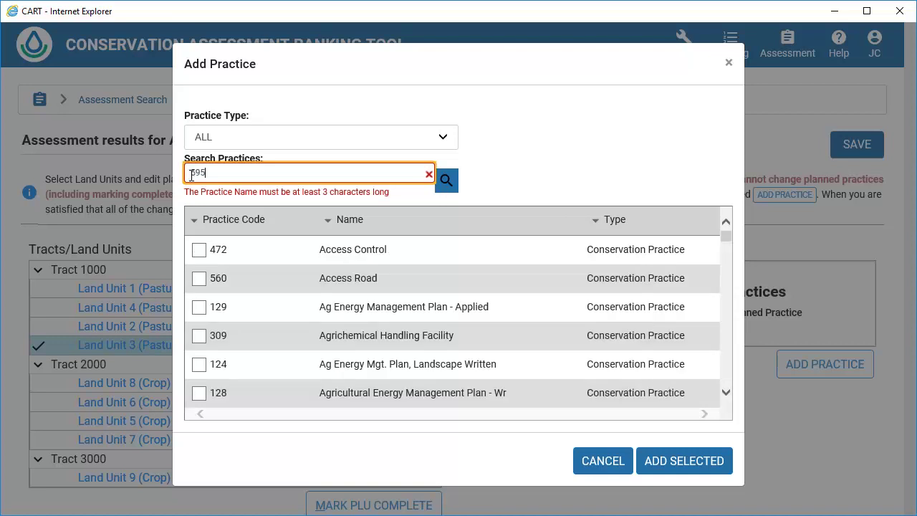
type("5")
left_click(199, 249)
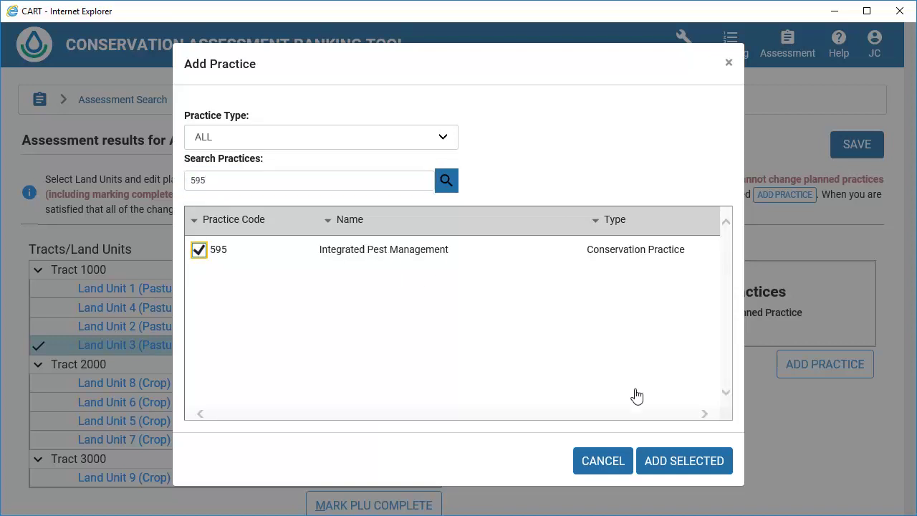
left_click(650, 459)
left_click(349, 506)
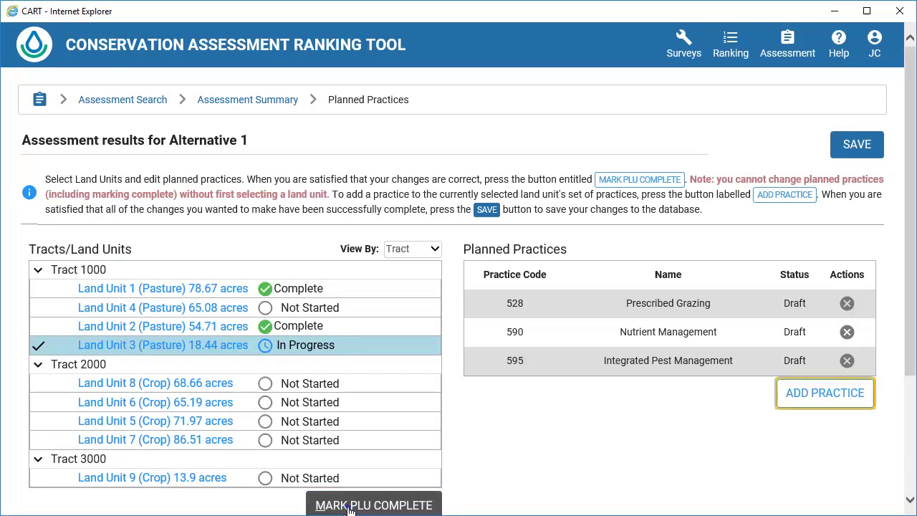
- For Land Unit 4 in Tract 1000, select planned practices 528 Prescribed Grazing and 590 Nutrient Management
left_click(230, 314)
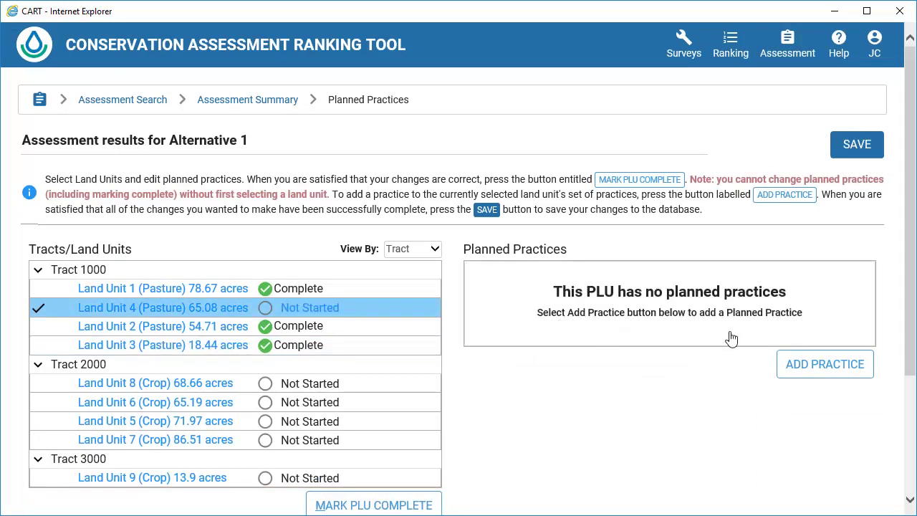
left_click(826, 367)
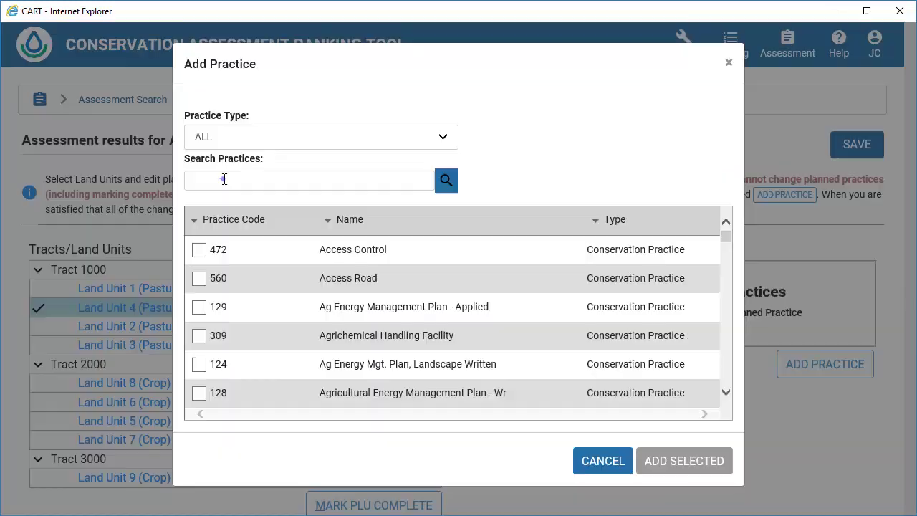
left_click(223, 176)
type("528")
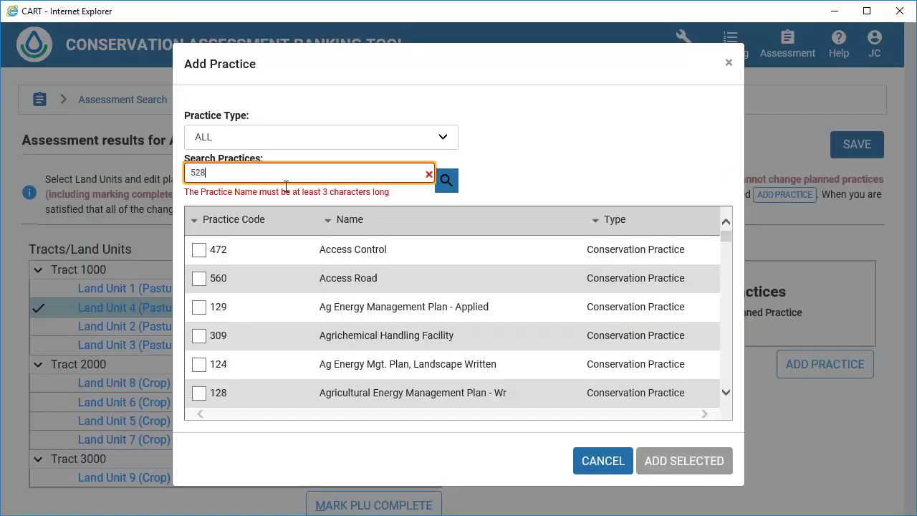
left_click(199, 250)
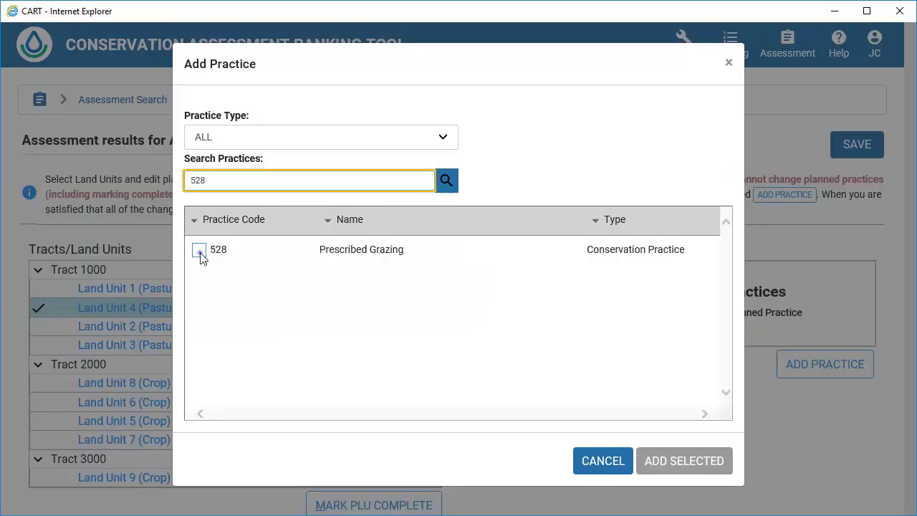
double_click(214, 180)
type("590")
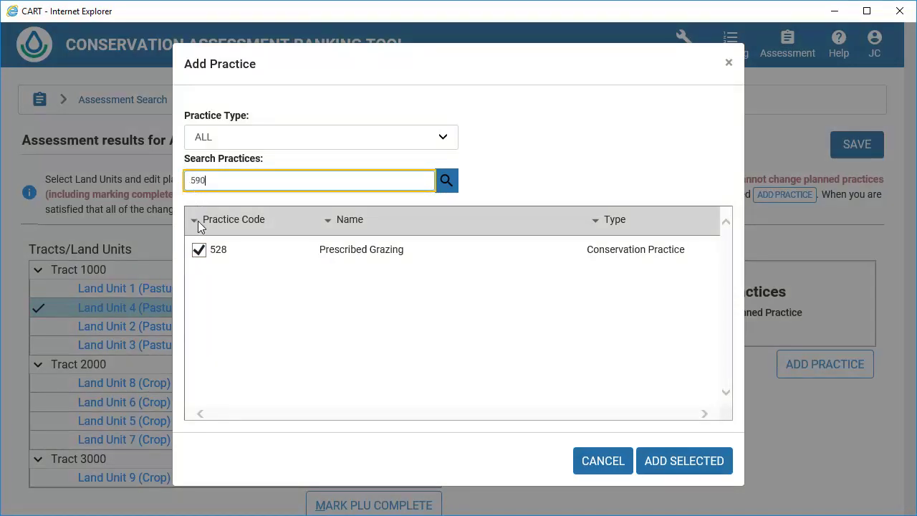
left_click(199, 250)
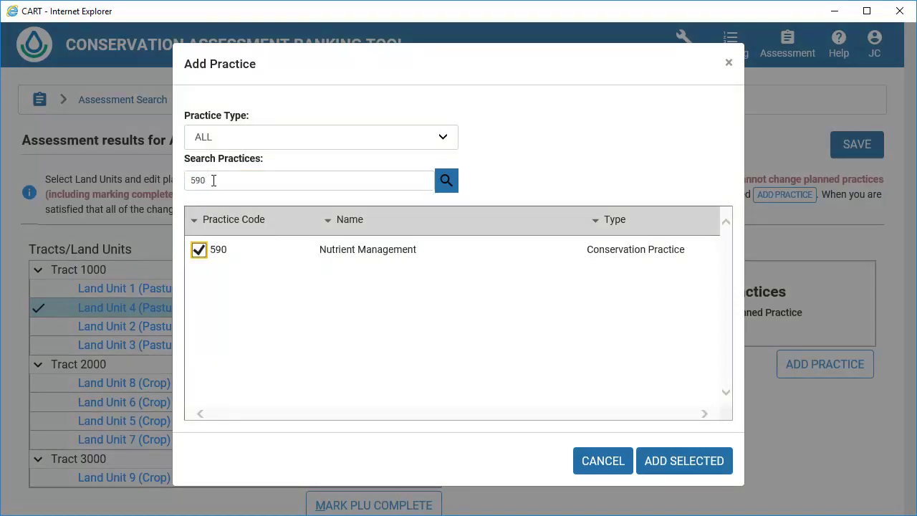
- Include 595 Integrated Pest Management, add the selected practices to Land Unit 4 and mark it complete
left_click_drag(213, 181, 183, 180)
type("59")
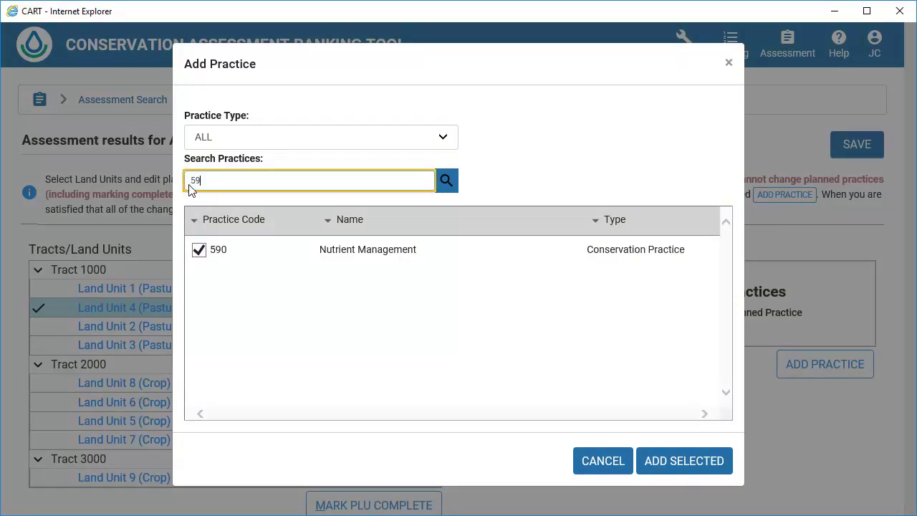
type("5")
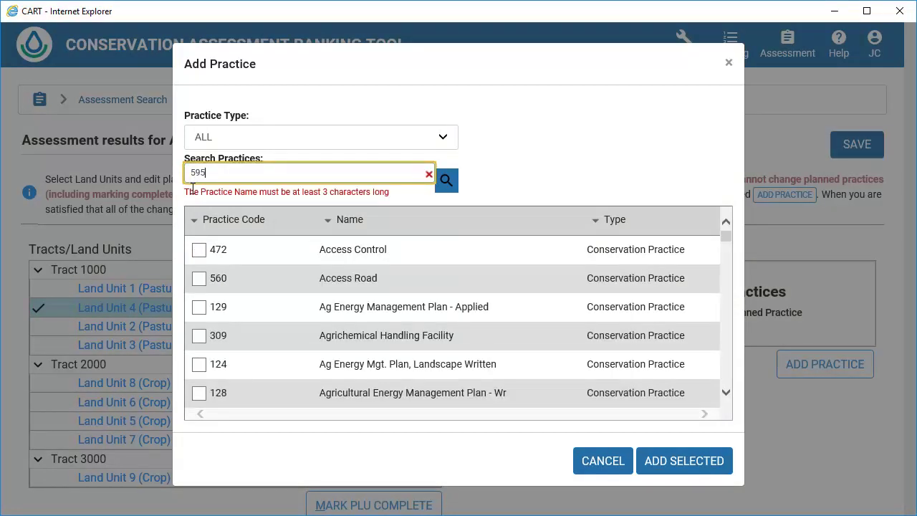
left_click(198, 249)
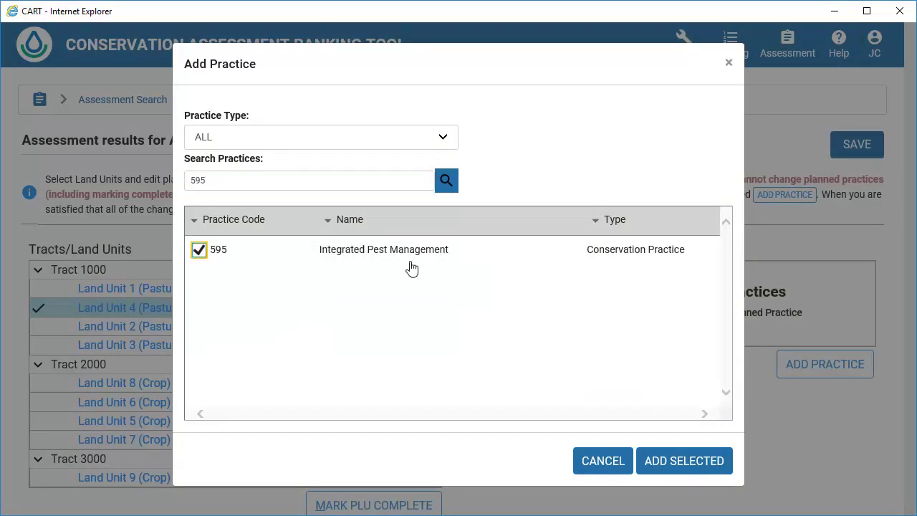
left_click(684, 460)
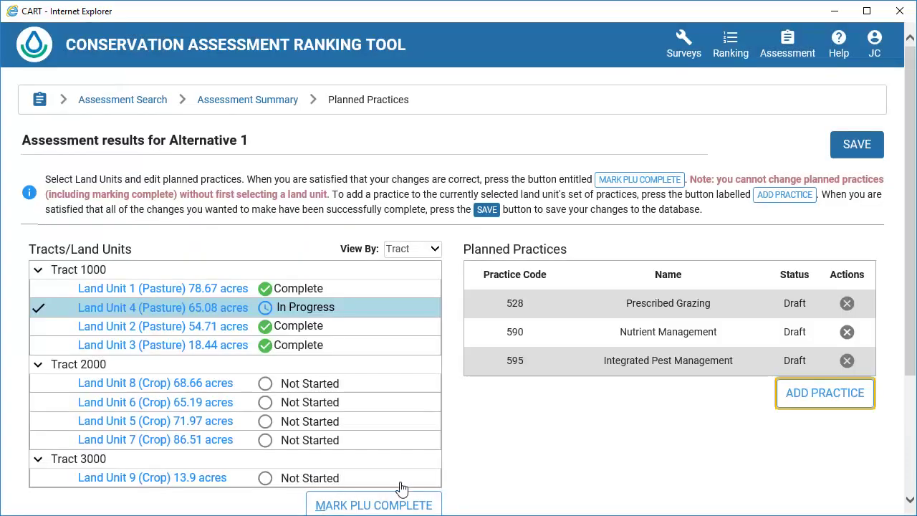
left_click(366, 507)
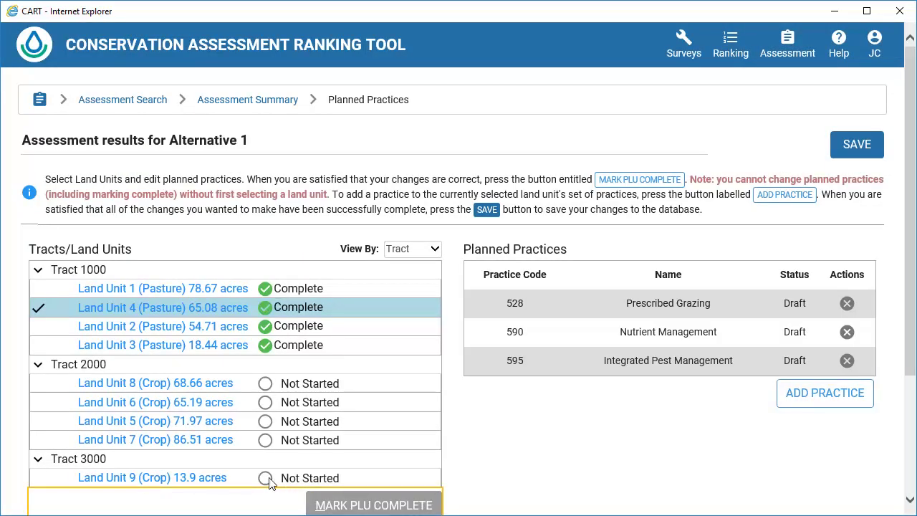
- For Land Unit 5 in Tract 2000, select planned practices 328 Conservation Crop Rotation and 329 Residue Mgmt-No-Till
left_click(245, 422)
left_click(795, 366)
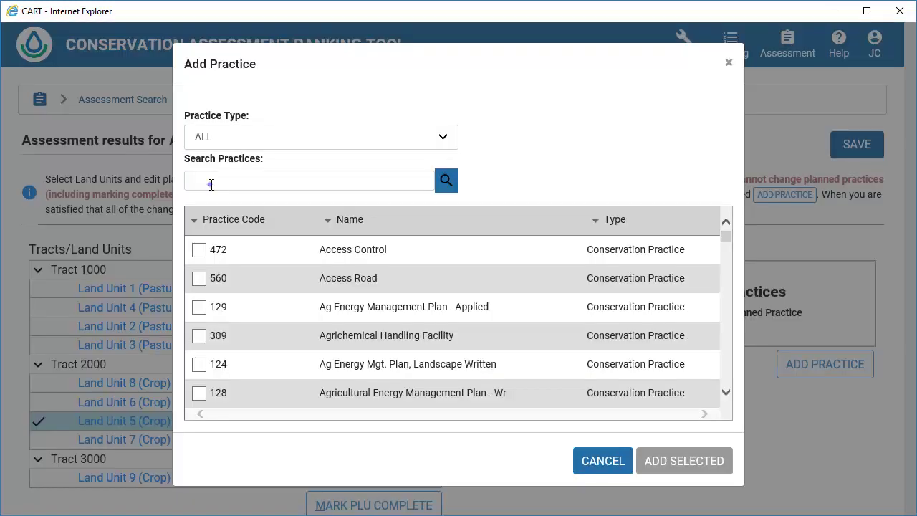
left_click(214, 181)
type("328")
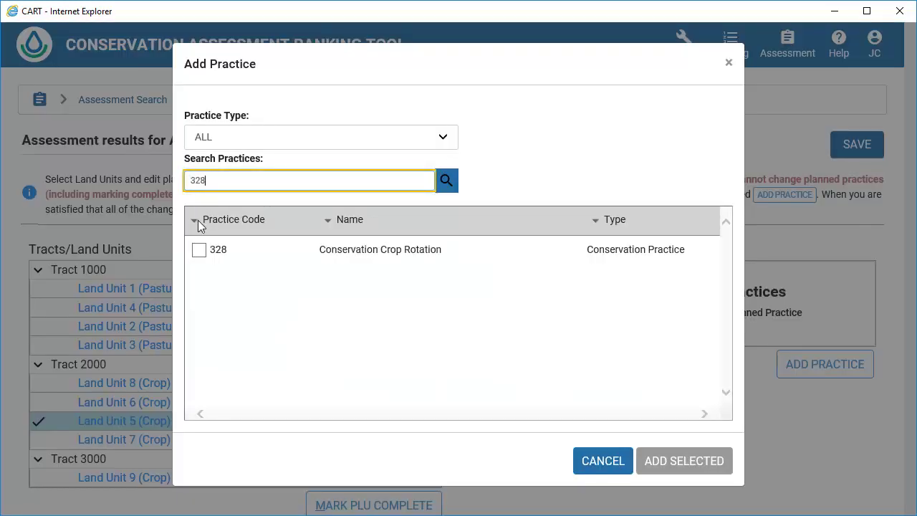
left_click(199, 250)
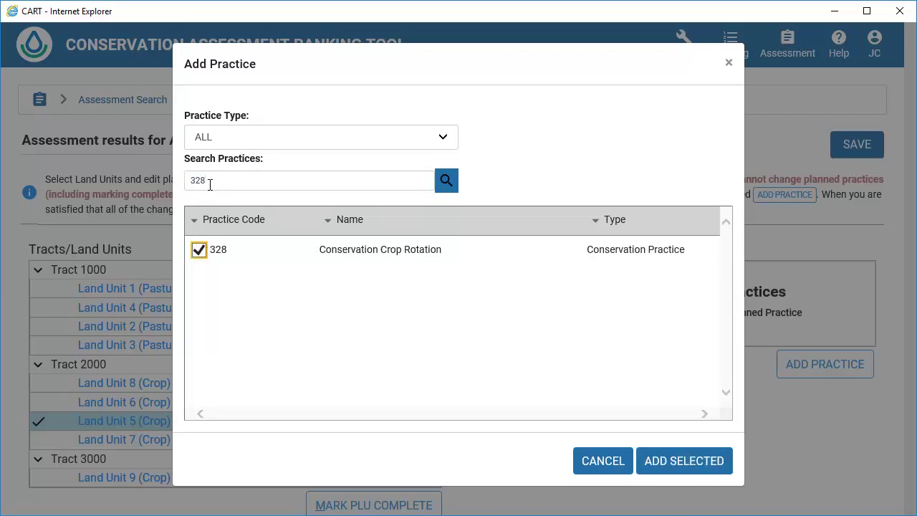
left_click_drag(208, 181, 179, 182)
type("329")
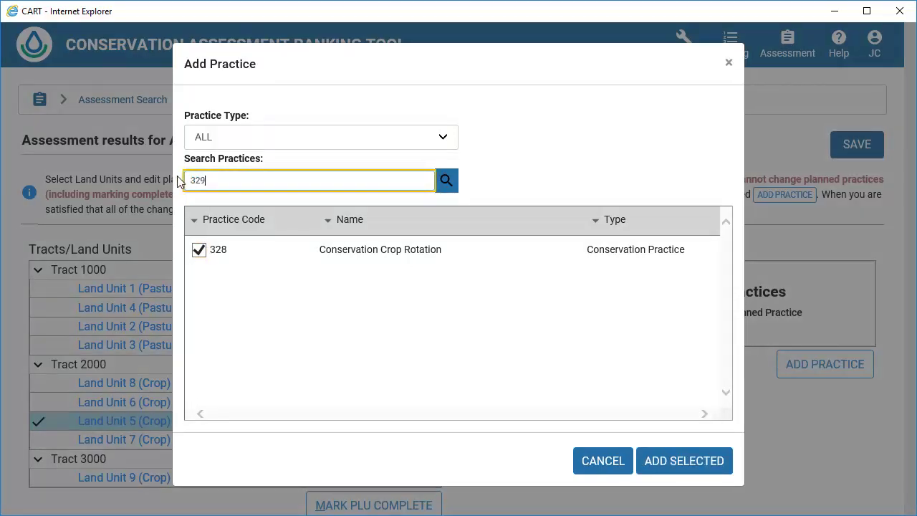
left_click(199, 249)
- Include 340 Cover Crop and 590 Nutrient Management, add the selected practices to Land Unit 5 and mark it complete
left_click_drag(209, 183, 180, 184)
type("340")
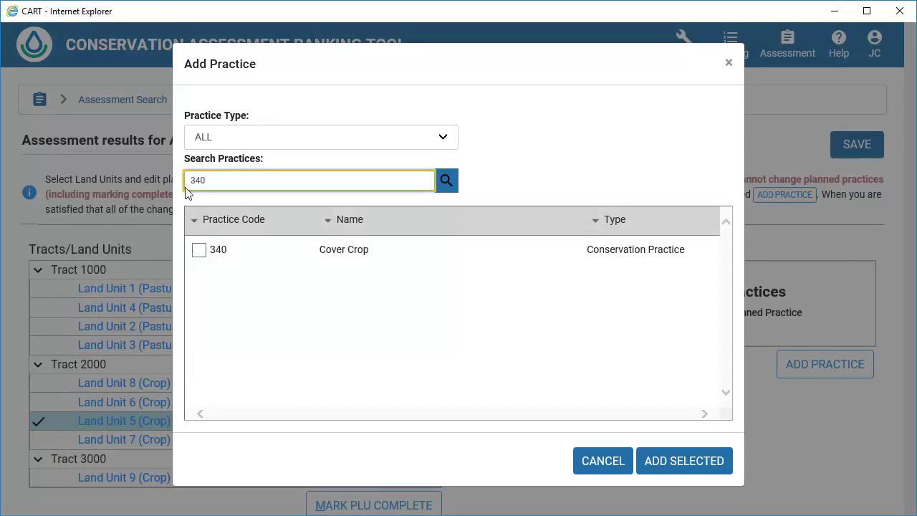
left_click(198, 249)
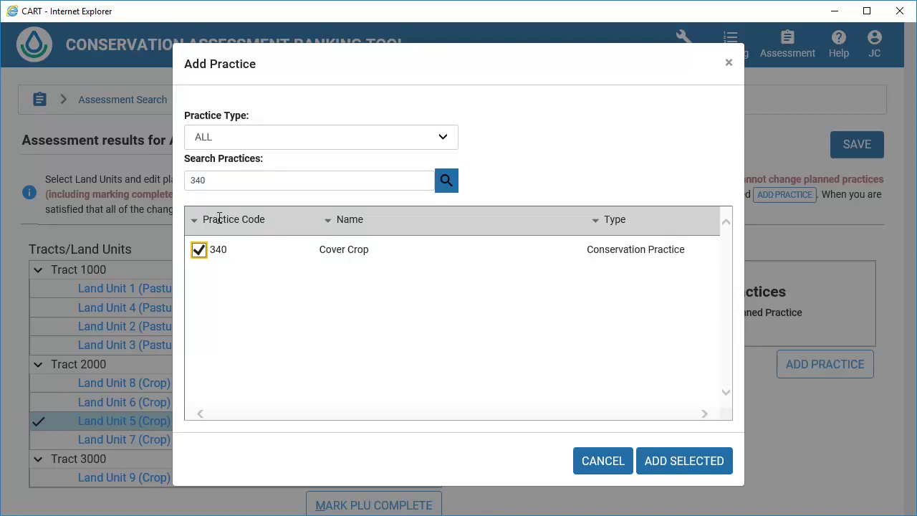
left_click_drag(222, 185, 184, 180)
type("590")
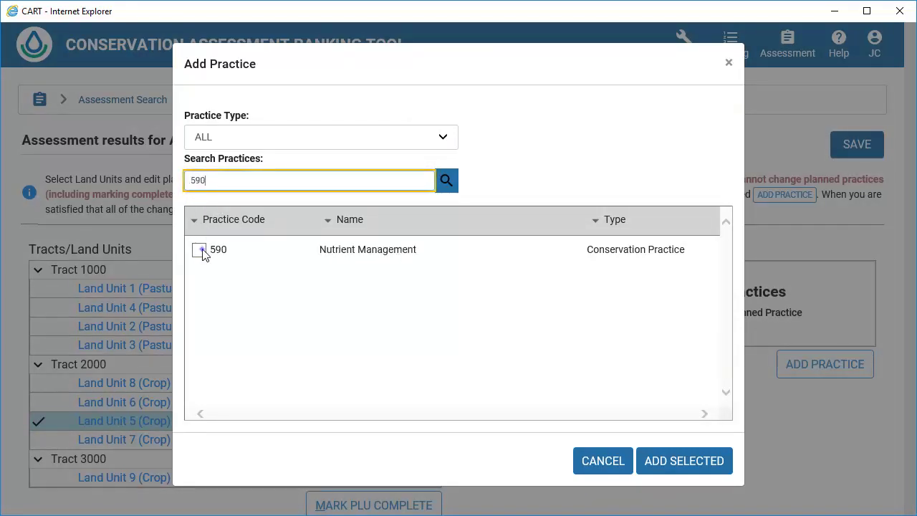
left_click(198, 249)
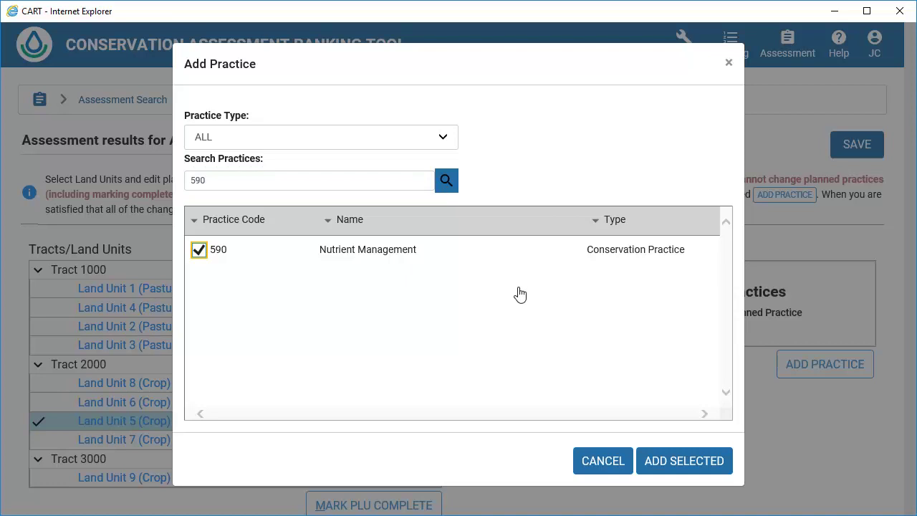
left_click(676, 461)
left_click(332, 506)
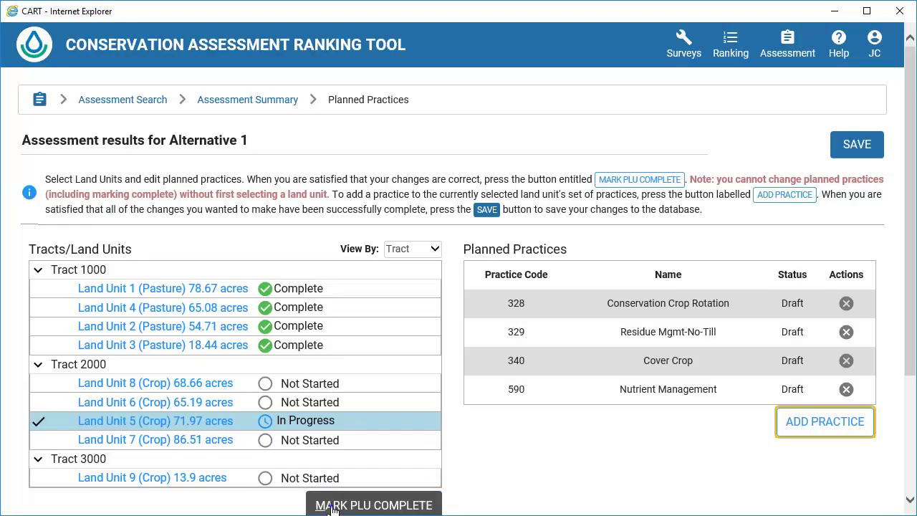
- For Land Unit 6 in Tract 2000, select planned practices 328 Conservation Crop Rotation and 329 Residue Mgmt-No-Till
left_click(199, 402)
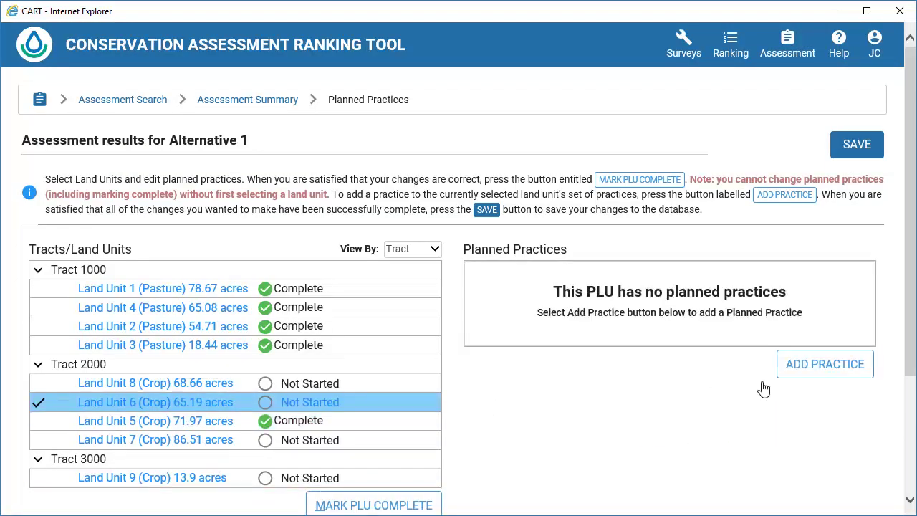
left_click(808, 366)
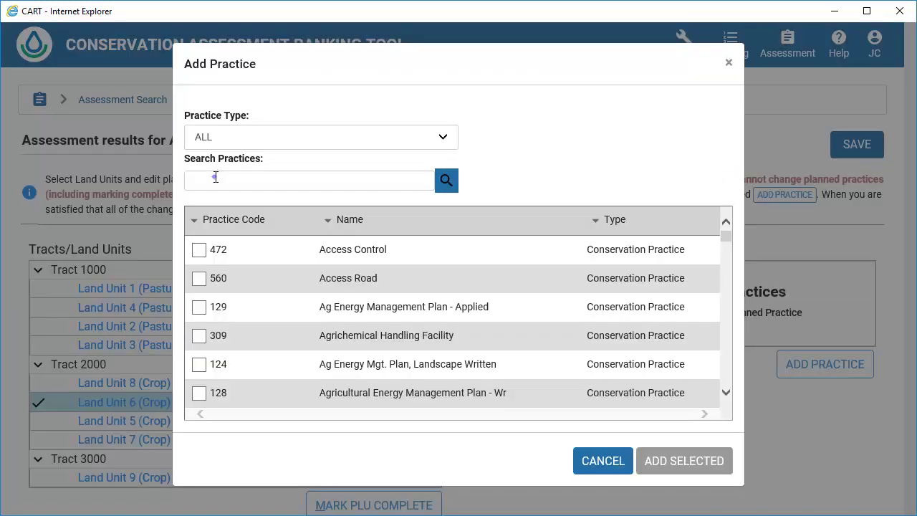
left_click(216, 179)
type("32")
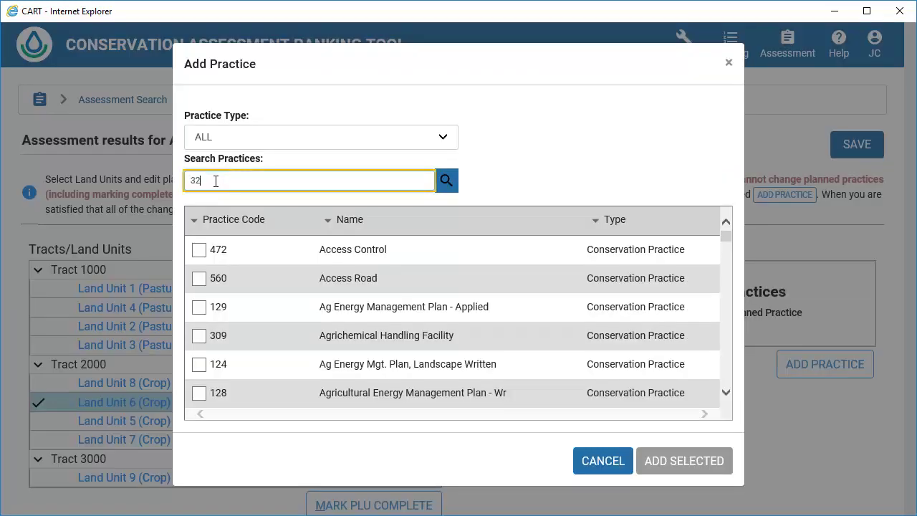
type("8")
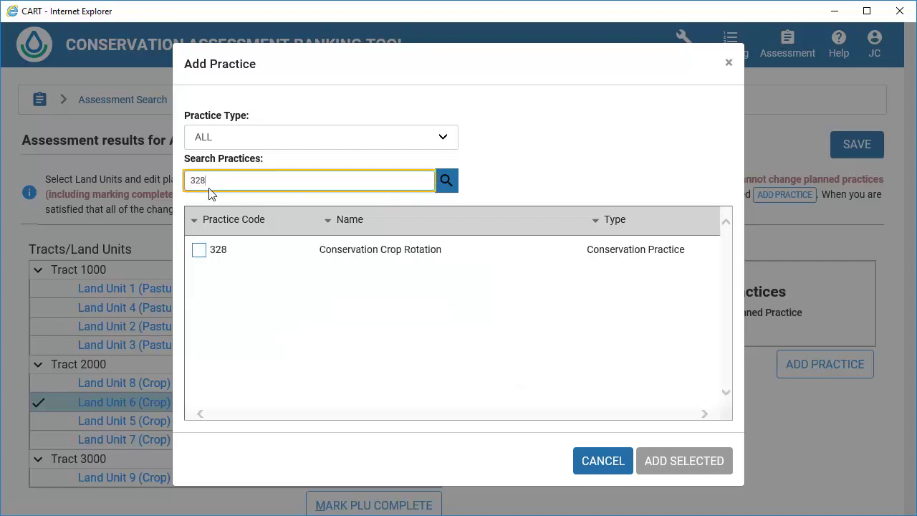
left_click(200, 250)
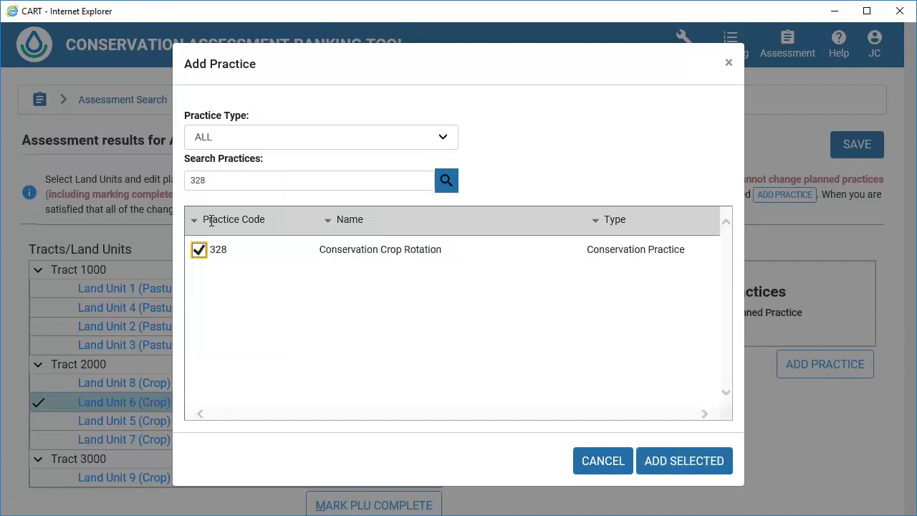
double_click(188, 184)
type("329")
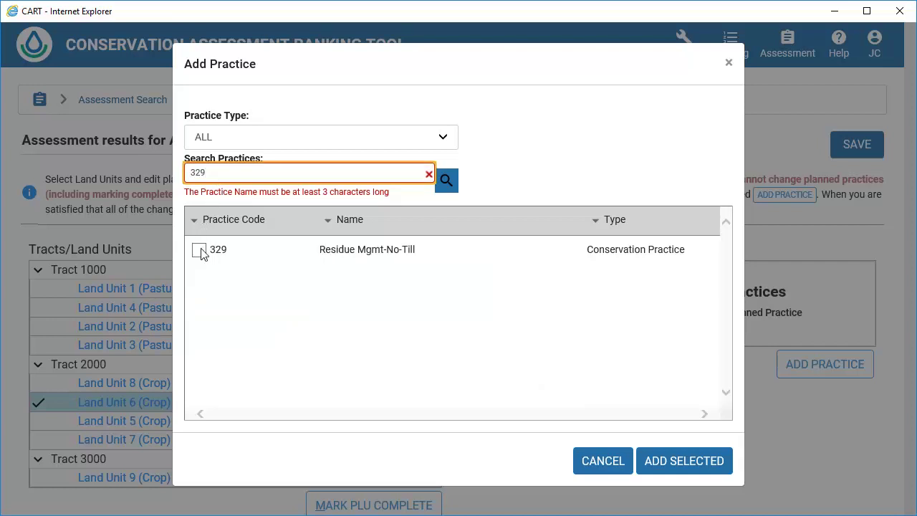
left_click(201, 250)
- Include 340 Cover Crop and 590 Nutrient Management, add the selected practices to Land Unit 6 and mark it complete
double_click(215, 181)
type("340")
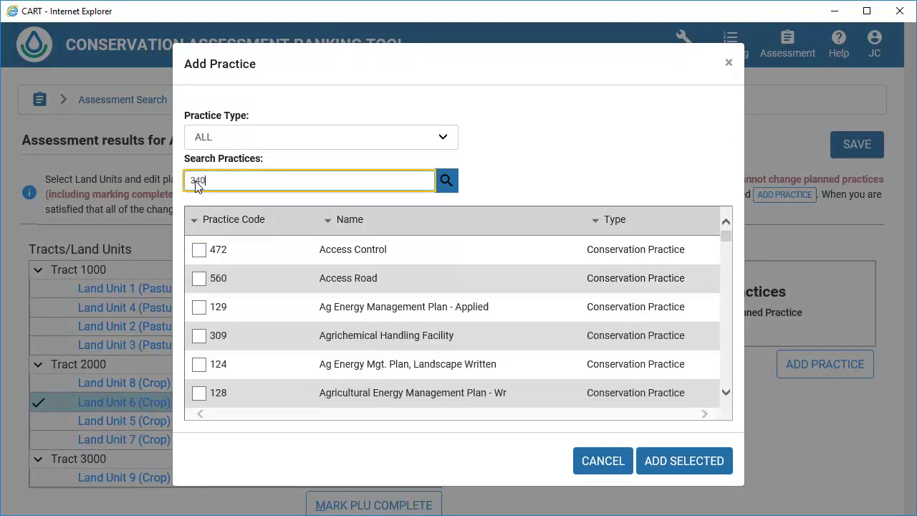
left_click(199, 250)
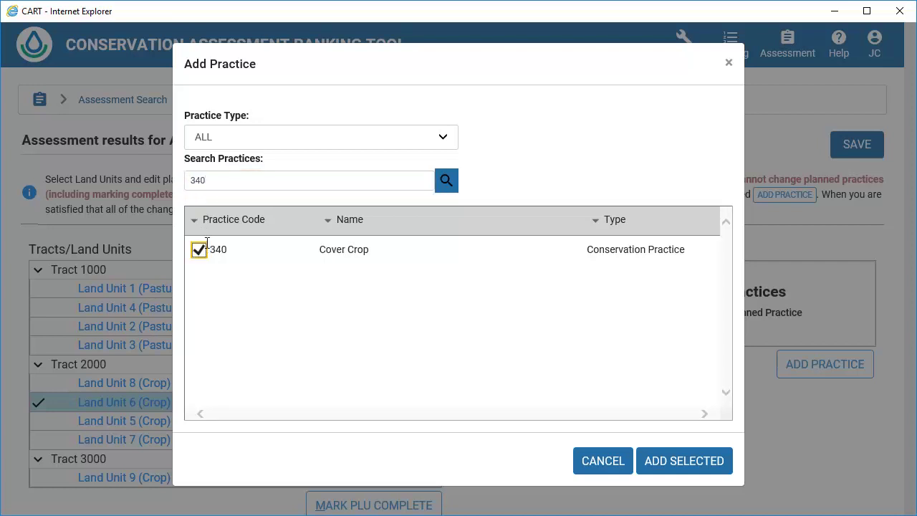
double_click(213, 180)
type("59")
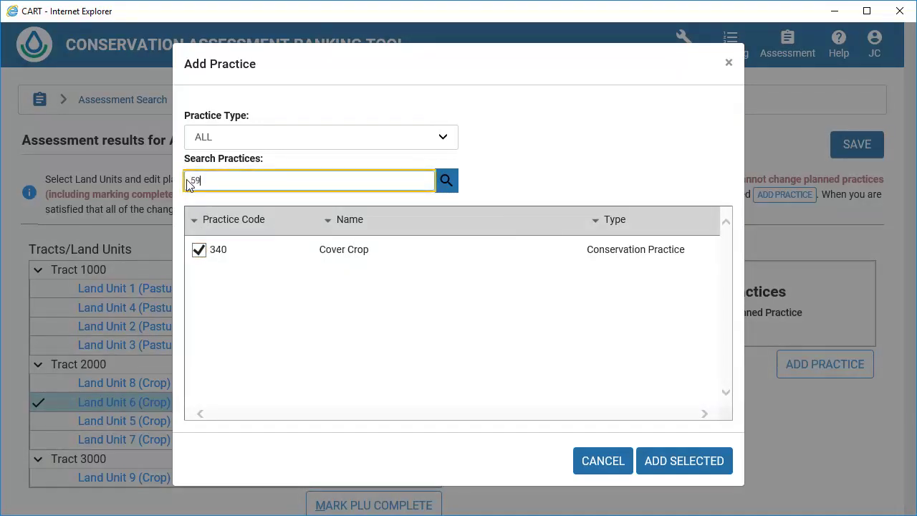
type("0")
key("Return")
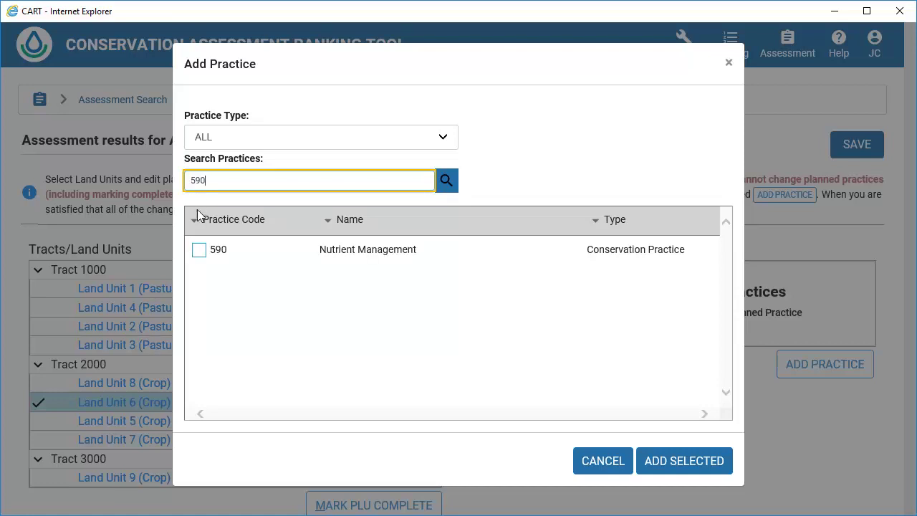
left_click(198, 251)
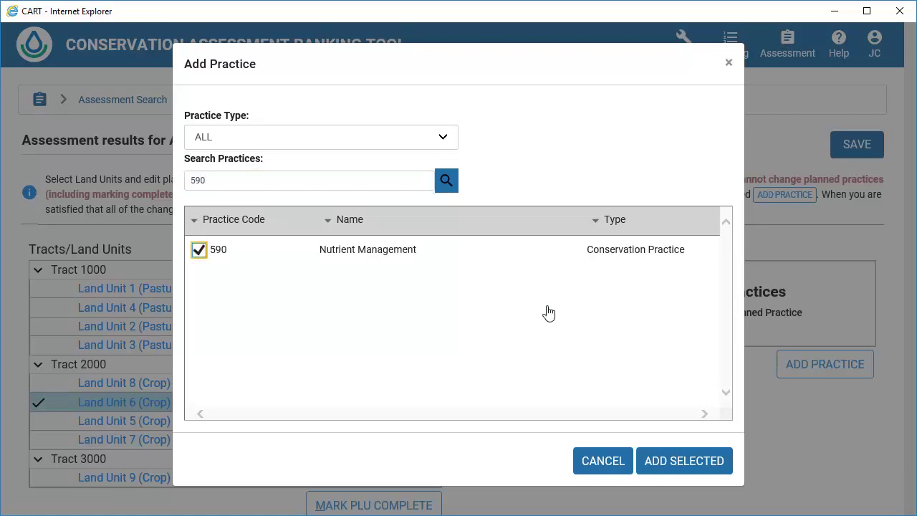
left_click(652, 461)
left_click(324, 500)
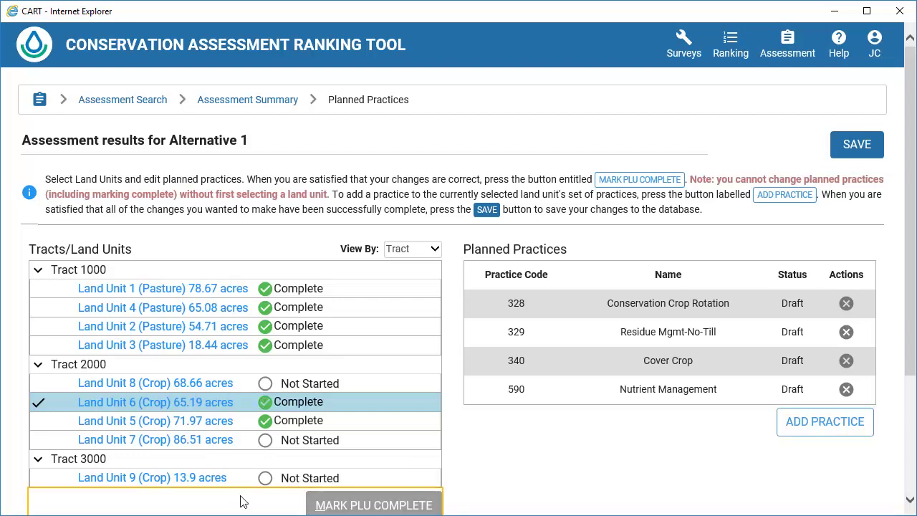
- For Land Unit 7 in Tract 2000, select planned practices 328 Conservation Crop Rotation and 329 Residue Mgmt-No-Till
left_click(177, 436)
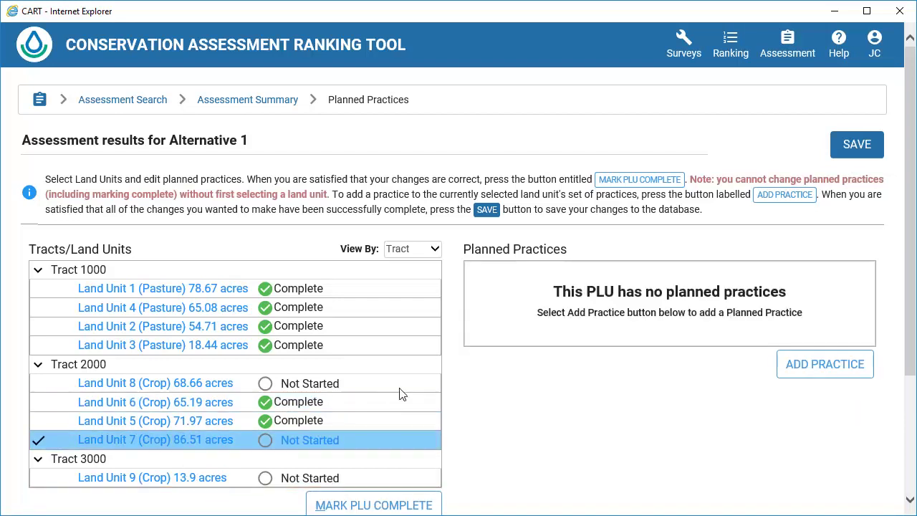
left_click(792, 375)
type("328")
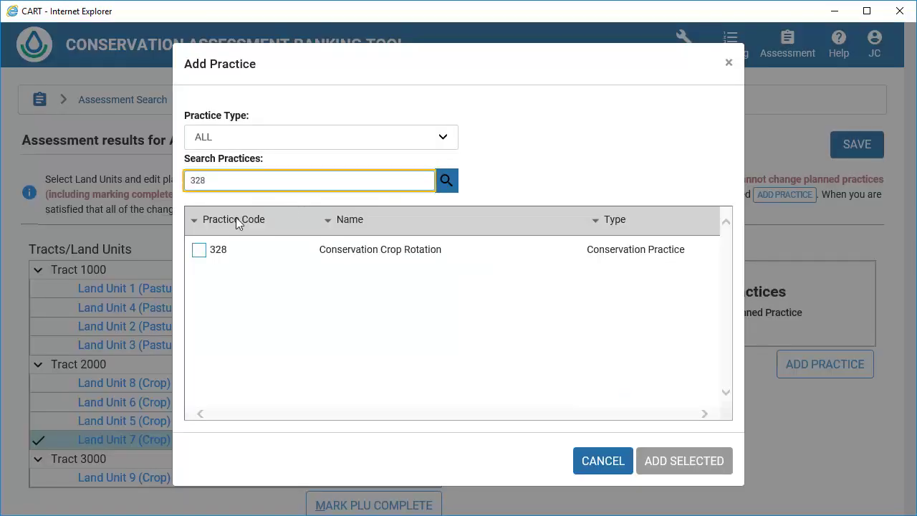
left_click(199, 250)
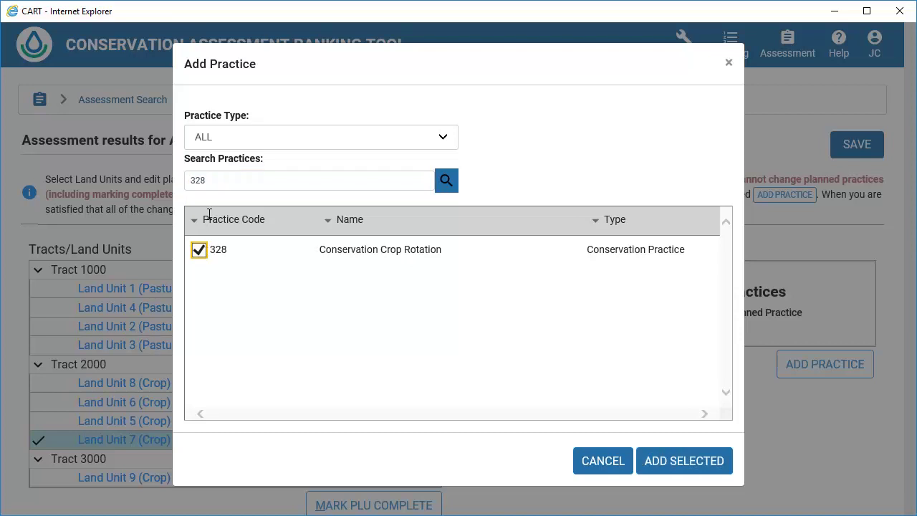
left_click(210, 180)
key("BackSpace")
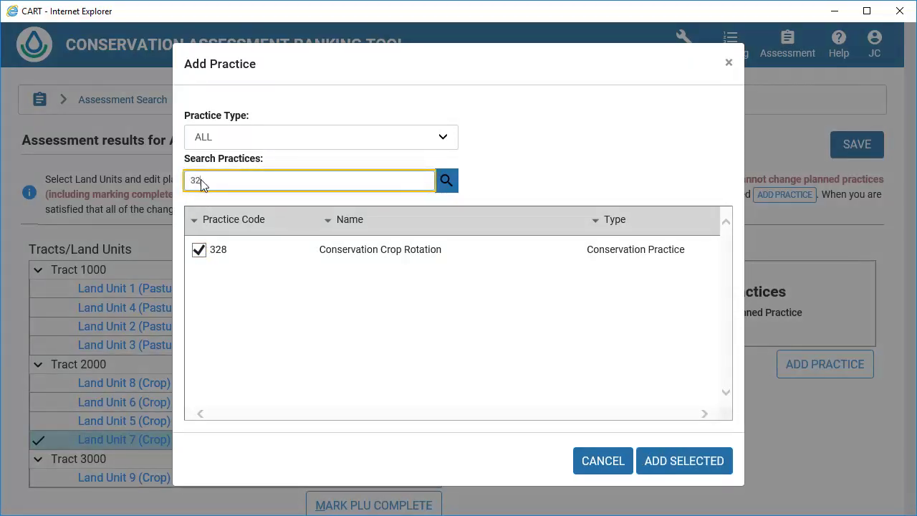
type("9")
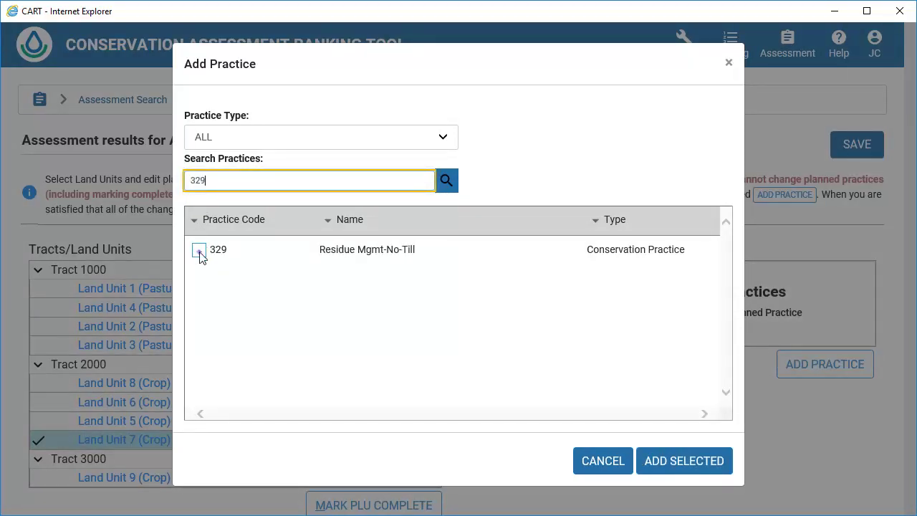
left_click(199, 250)
- Include 340 Cover Crop and 412 Grassed Waterway in the practice selection for Land Unit 7
double_click(191, 181)
type("340")
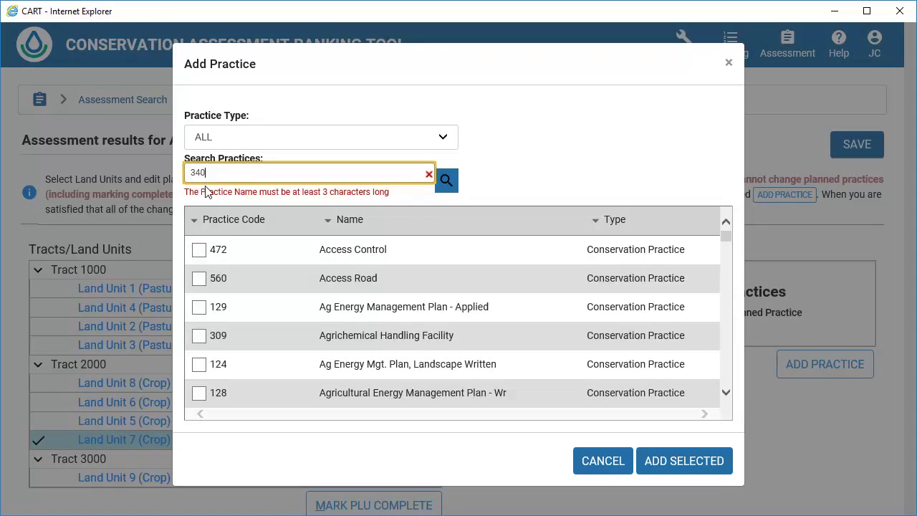
left_click(201, 250)
double_click(212, 179)
type("412")
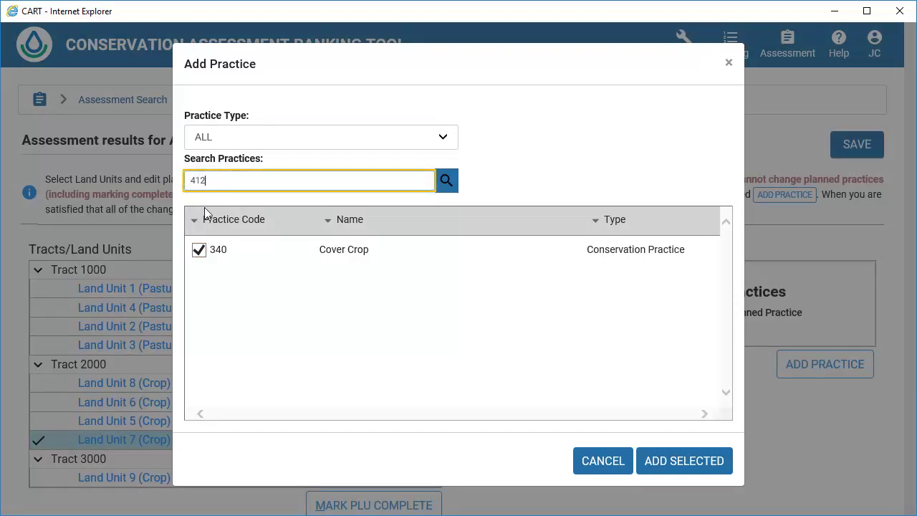
left_click(199, 249)
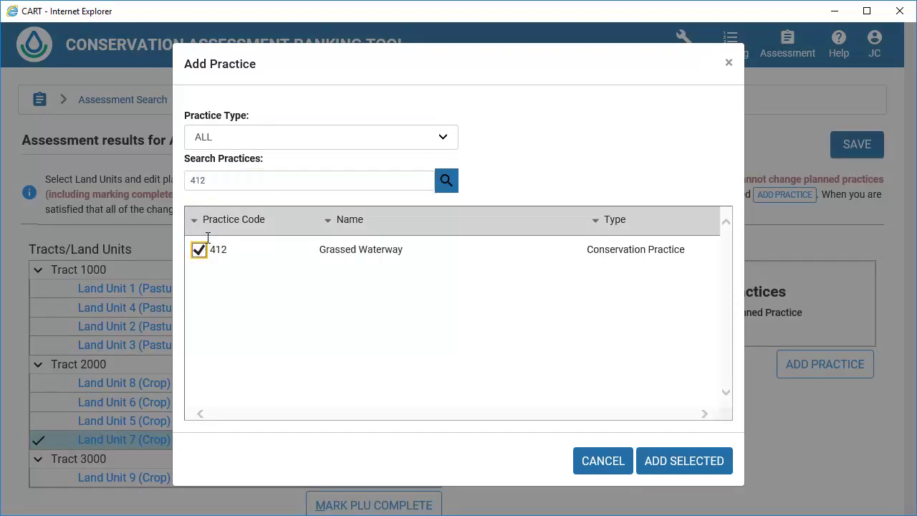
- Include 590 Nutrient Management, add the selected practices to Land Unit 7 and mark it complete
double_click(211, 180)
type("590")
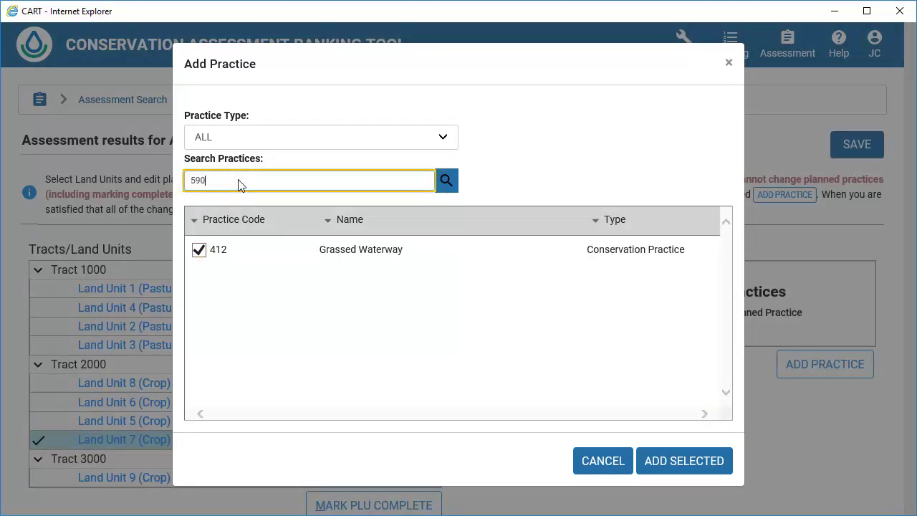
left_click(198, 253)
left_click(665, 461)
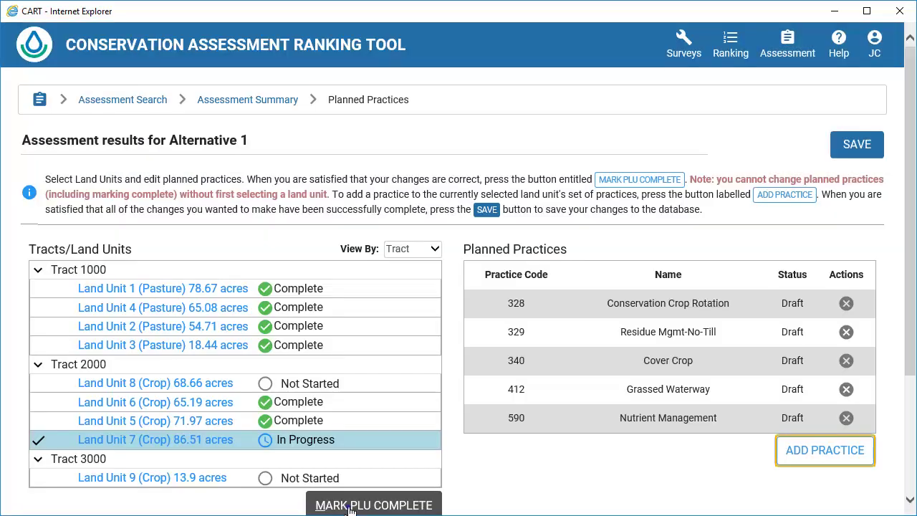
left_click(332, 503)
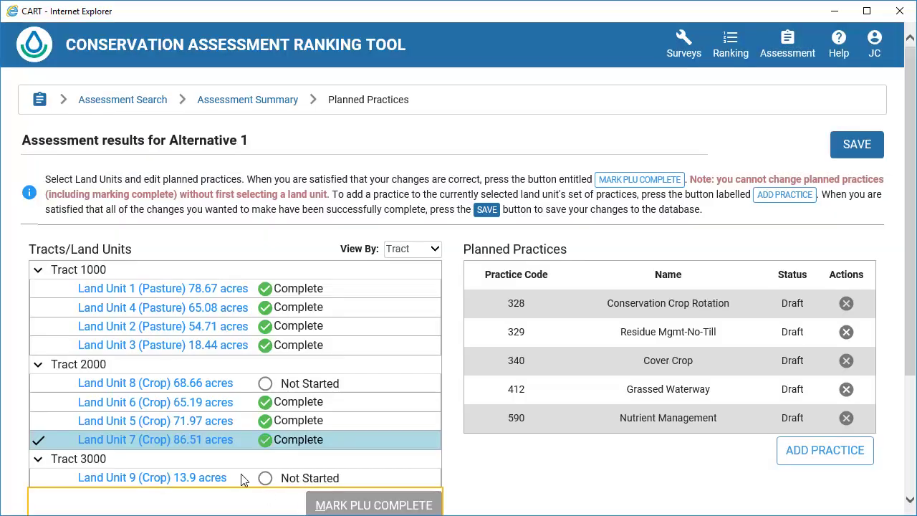
- For Land Unit 8 in Tract 2000, select planned practices 328 Conservation Crop Rotation and 329 Residue Mgmt-No-Till
left_click(206, 383)
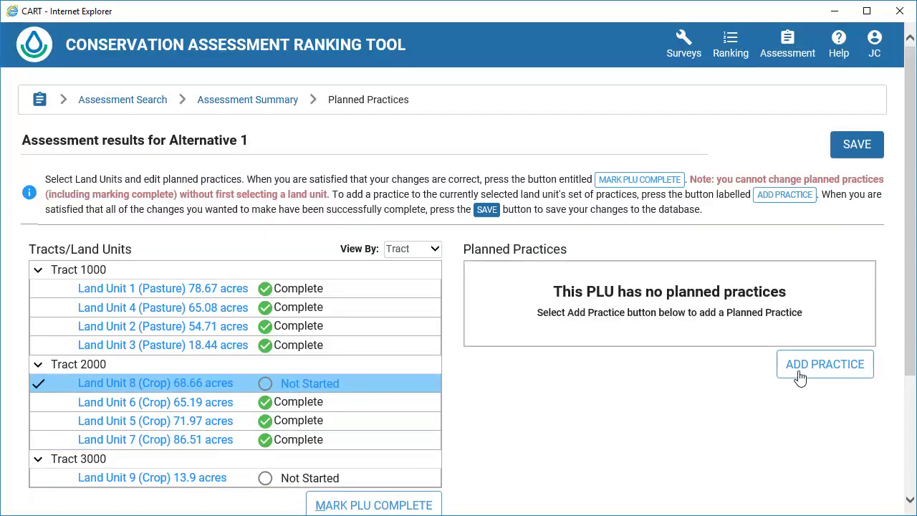
left_click(808, 371)
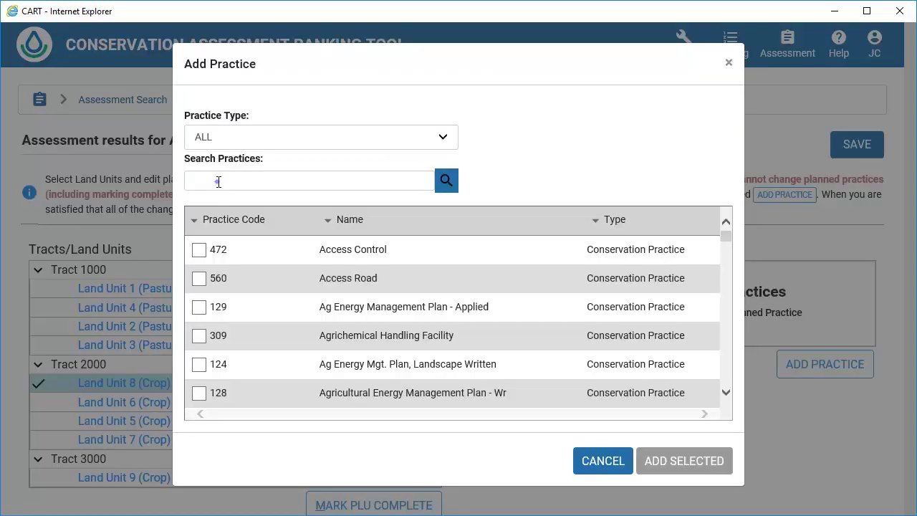
left_click(215, 179)
type("328")
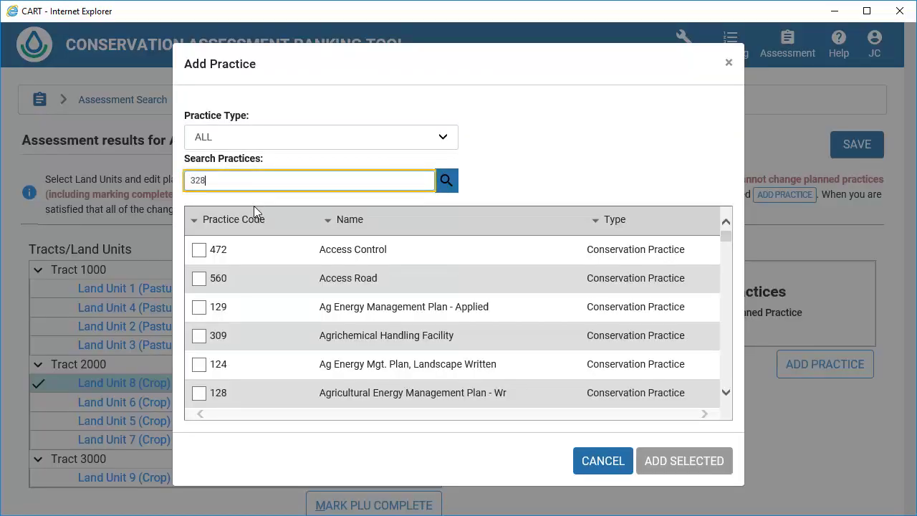
left_click(202, 250)
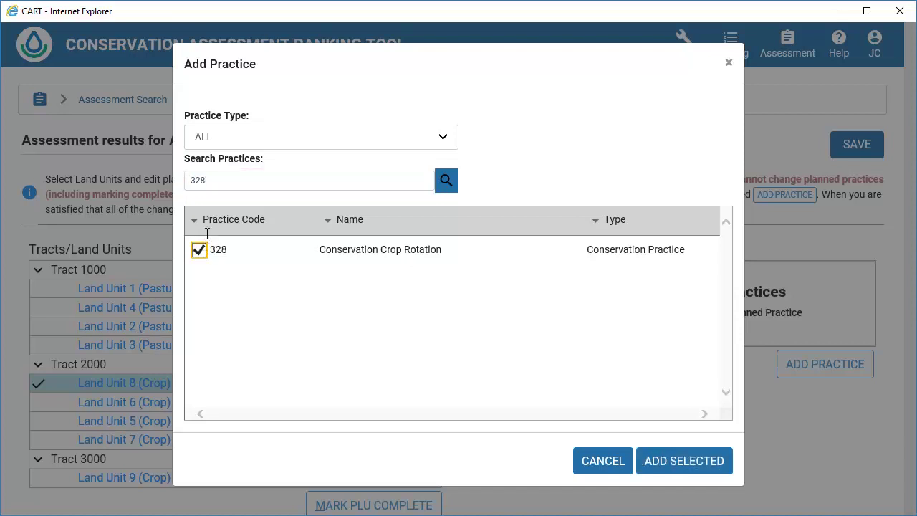
left_click_drag(209, 181, 184, 179)
type("329")
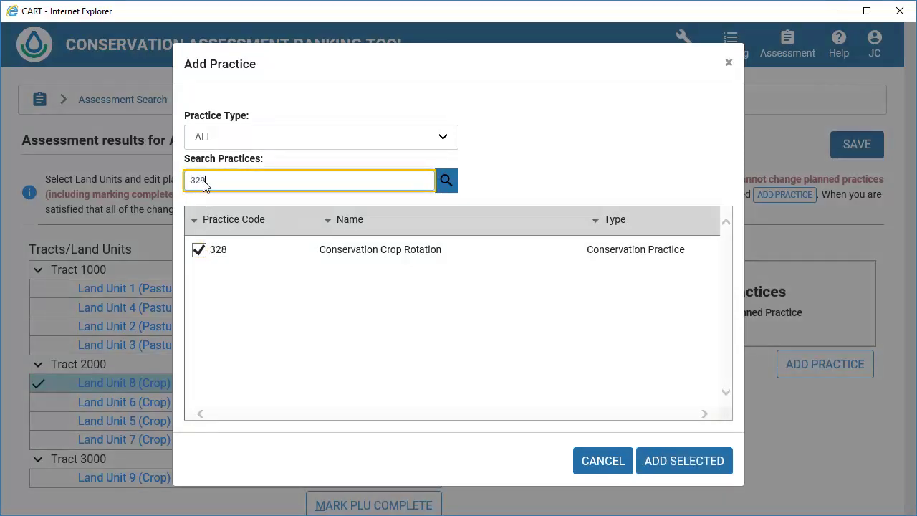
left_click(198, 249)
- Include 340 Cover Crop and 590 Nutrient Management and add the selected practices to Land Unit 8
left_click_drag(276, 180, 184, 180)
type("3")
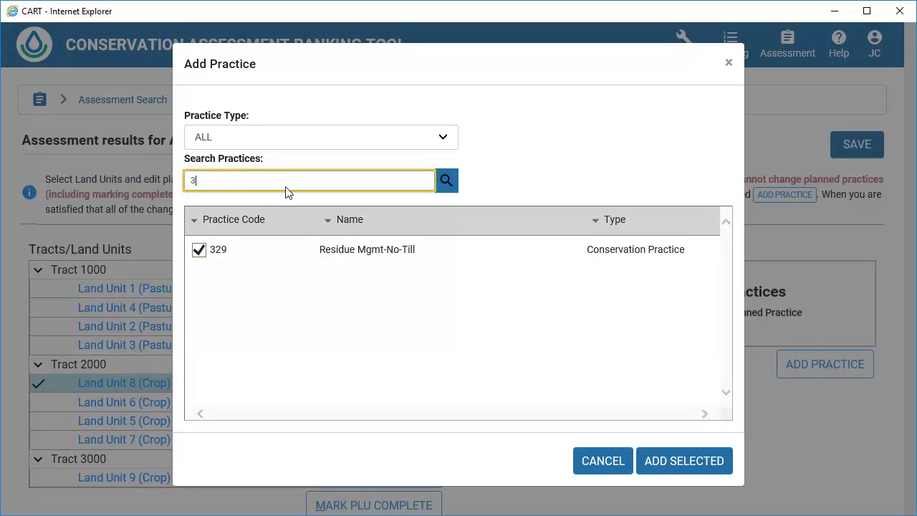
type("40")
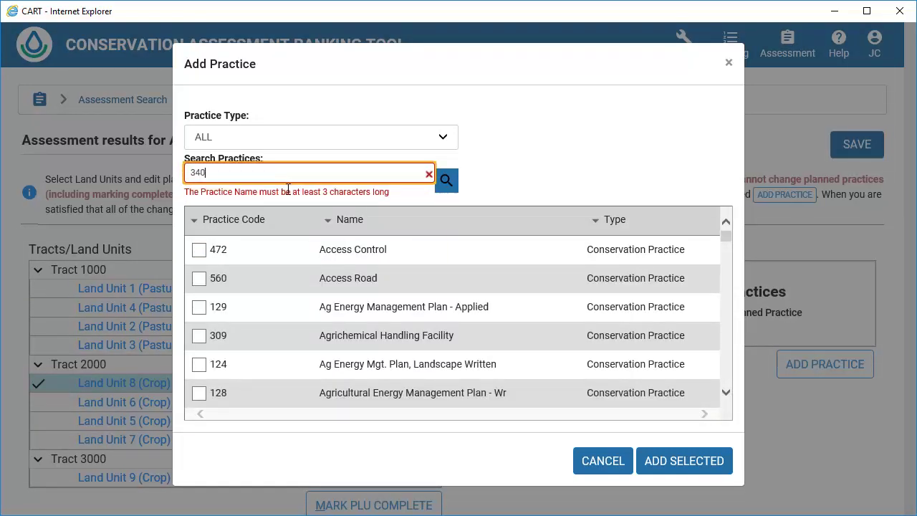
left_click(200, 249)
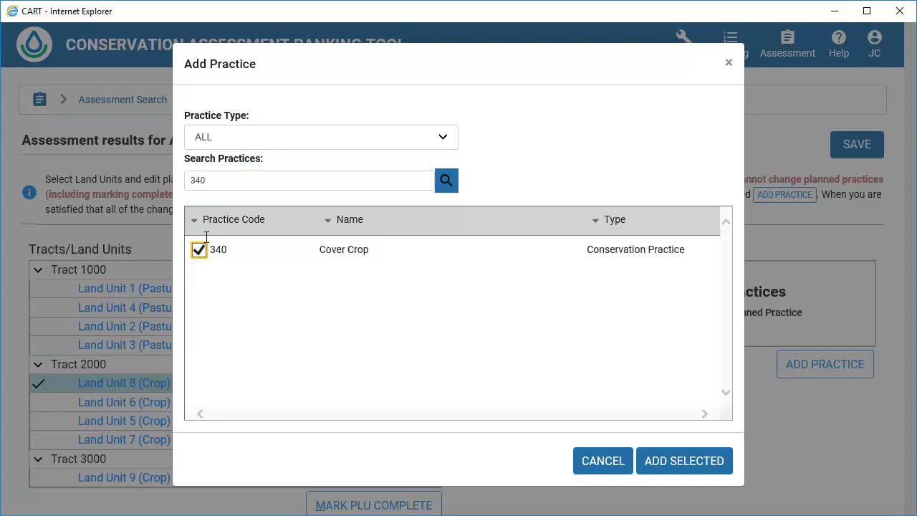
double_click(209, 180)
type("590")
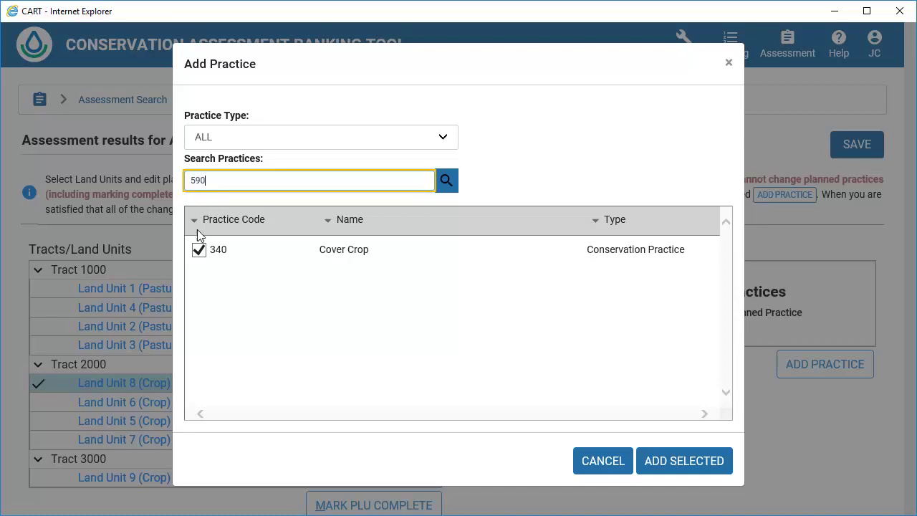
left_click(200, 249)
left_click(686, 466)
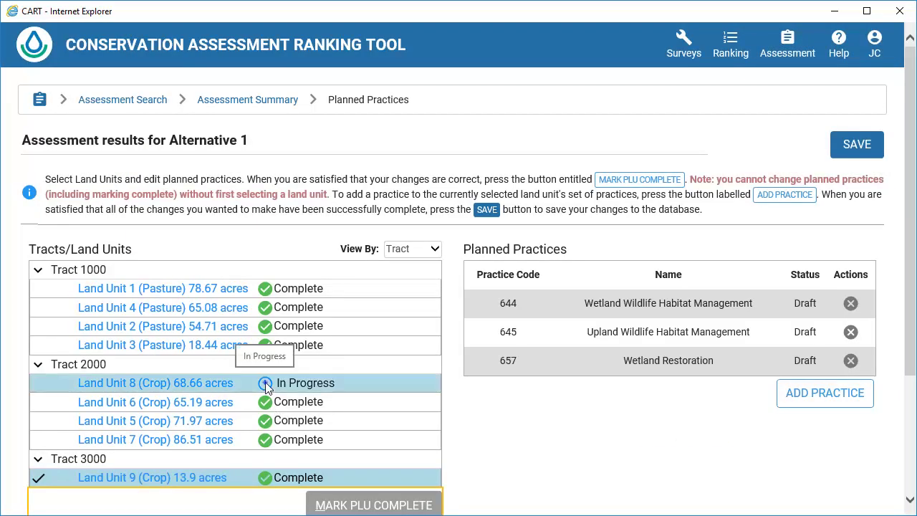
- For Land Unit 9 in Tract 3000, select planned practices 644 Wetland Wildlife Habitat Management and 645 Upland Wildlife Habitat Management
left_click(176, 477)
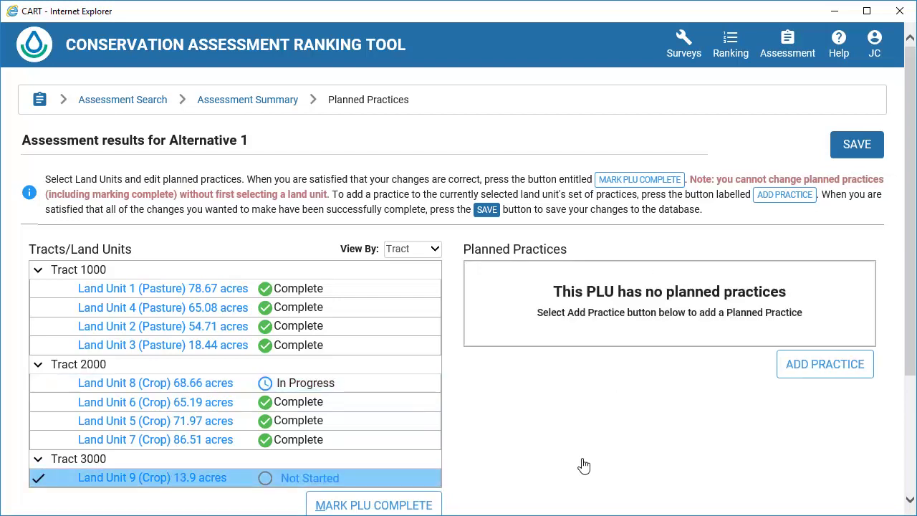
left_click(822, 367)
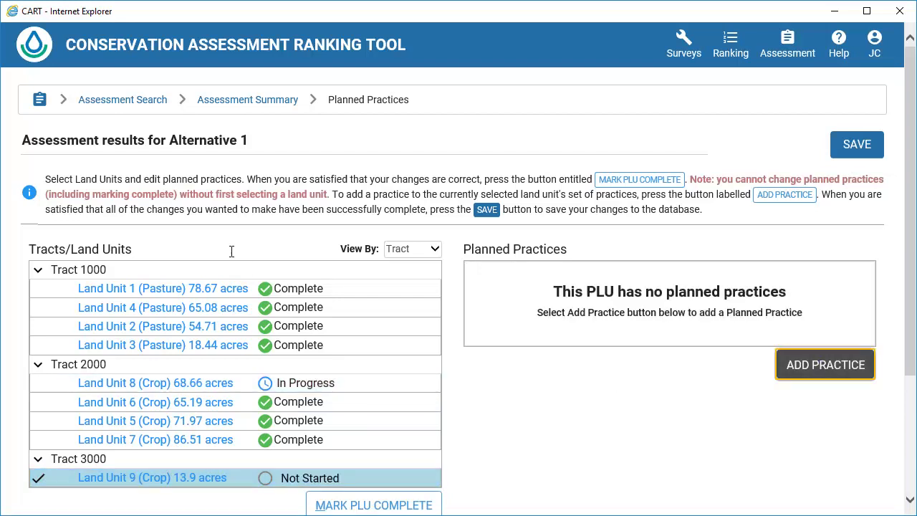
type("644")
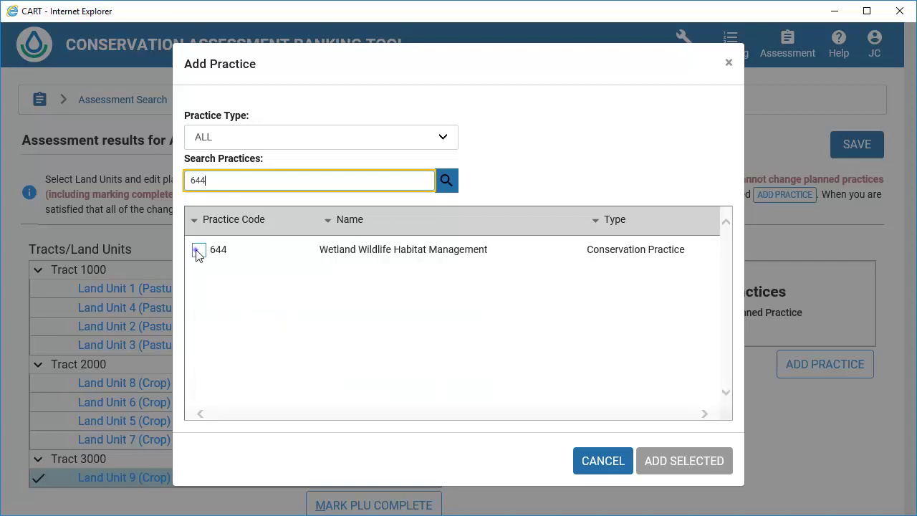
left_click(199, 251)
double_click(189, 182)
type("645")
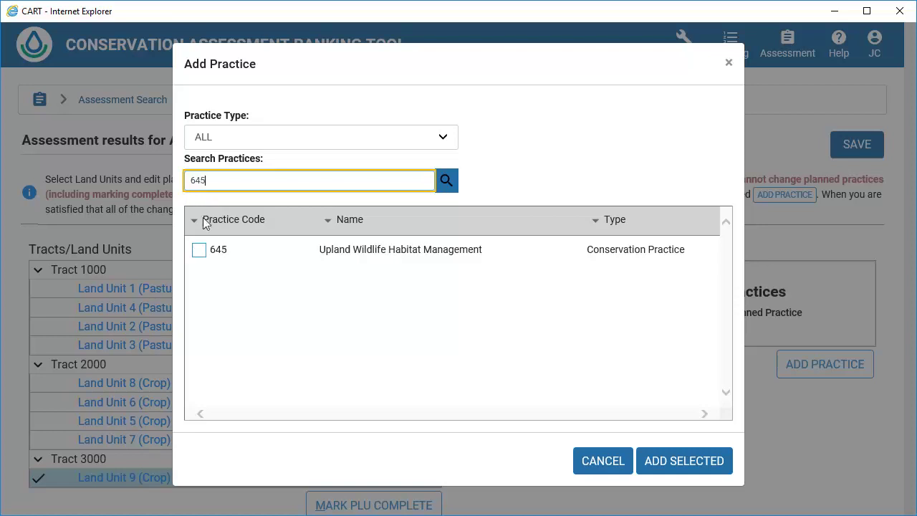
left_click(199, 252)
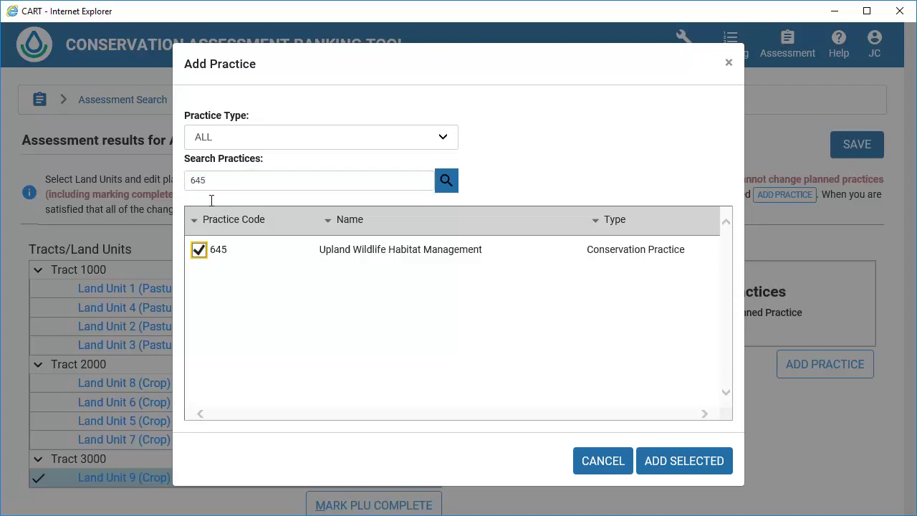
- Include 657 Wetland Restoration, add the selected practices to Land Unit 9, and mark Land Units 9 and 8 complete
double_click(201, 184)
type("657")
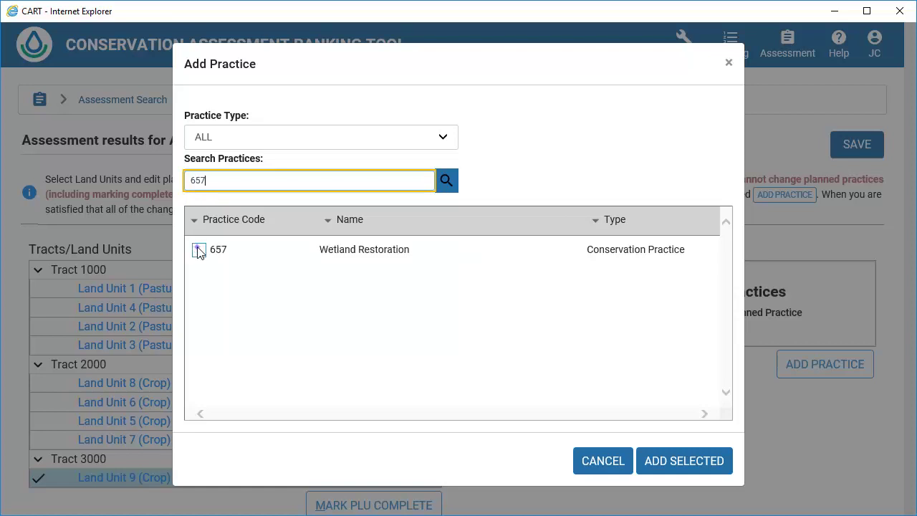
left_click(199, 251)
left_click(694, 460)
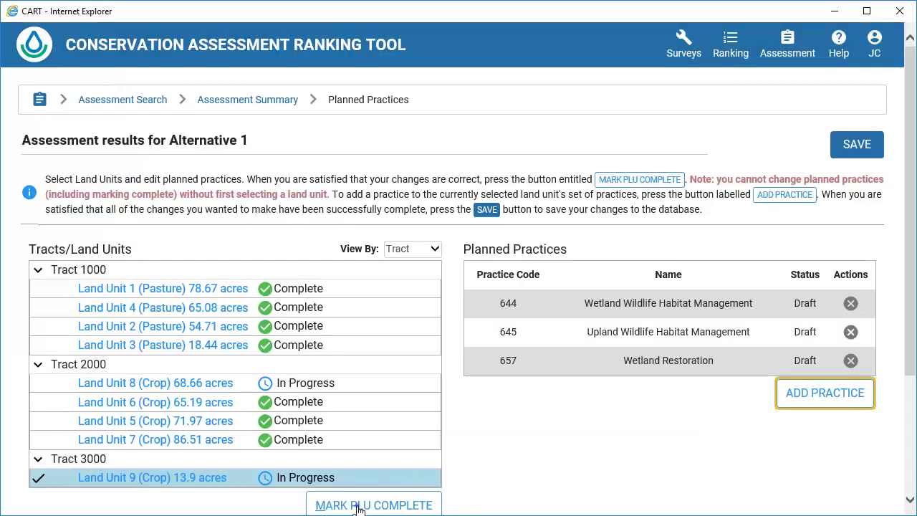
left_click(337, 505)
left_click(335, 505)
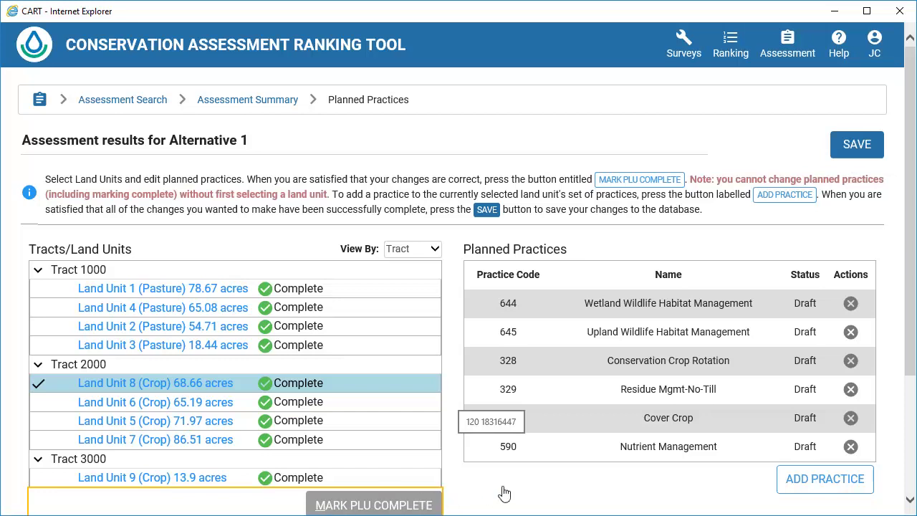
- Save the planned practice changes for Alternative 1 and return to the Assessment Summary
left_click(841, 155)
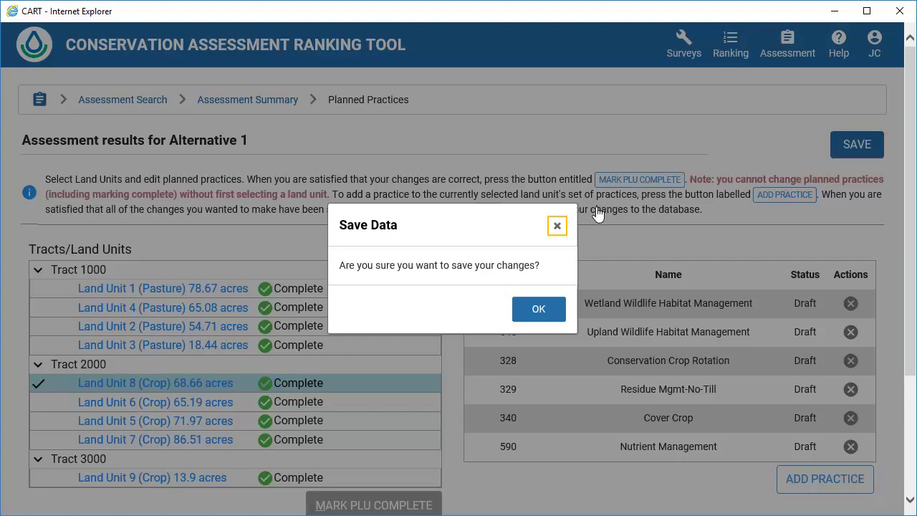
left_click(548, 320)
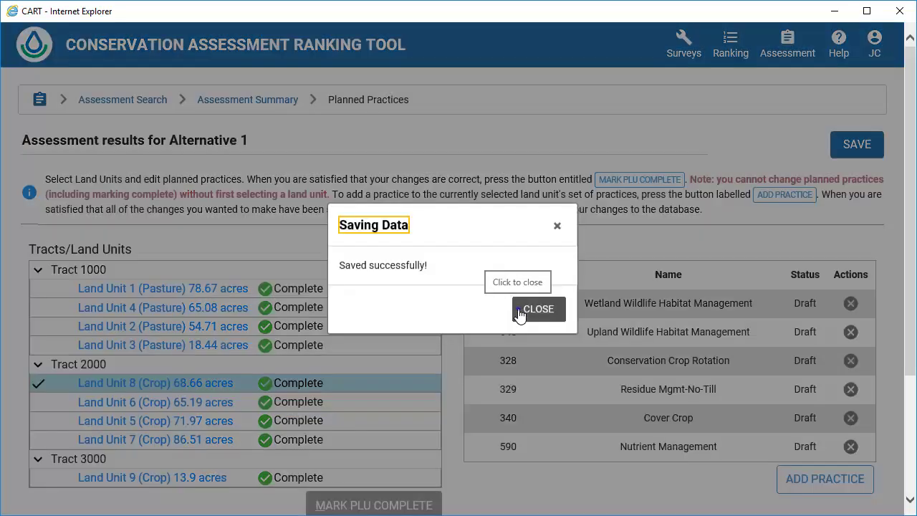
left_click(520, 316)
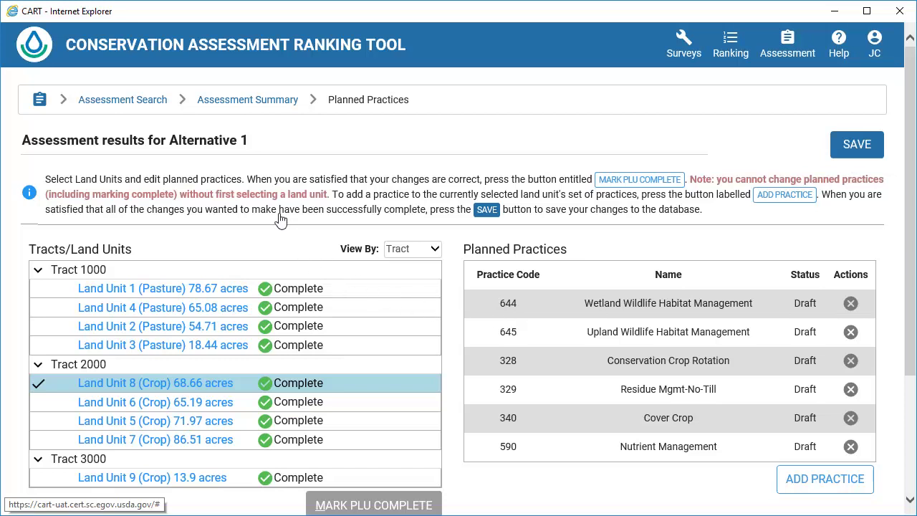
left_click(250, 100)
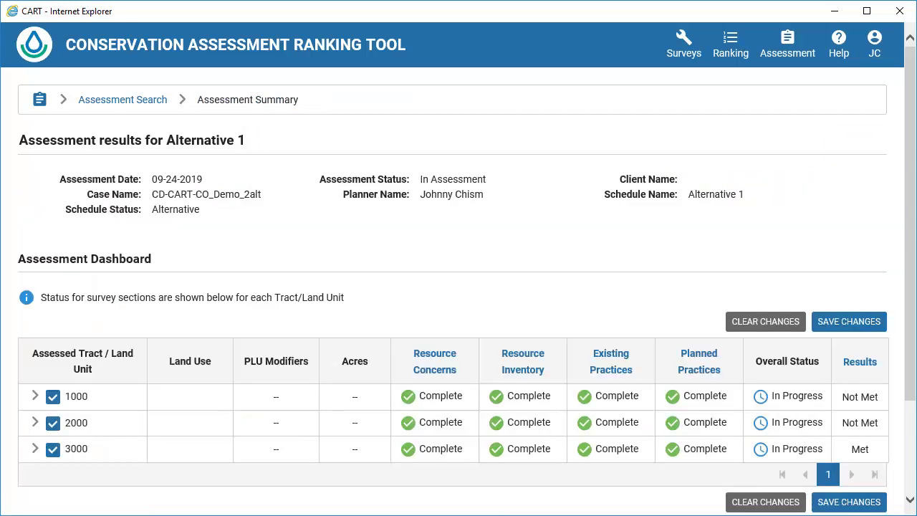